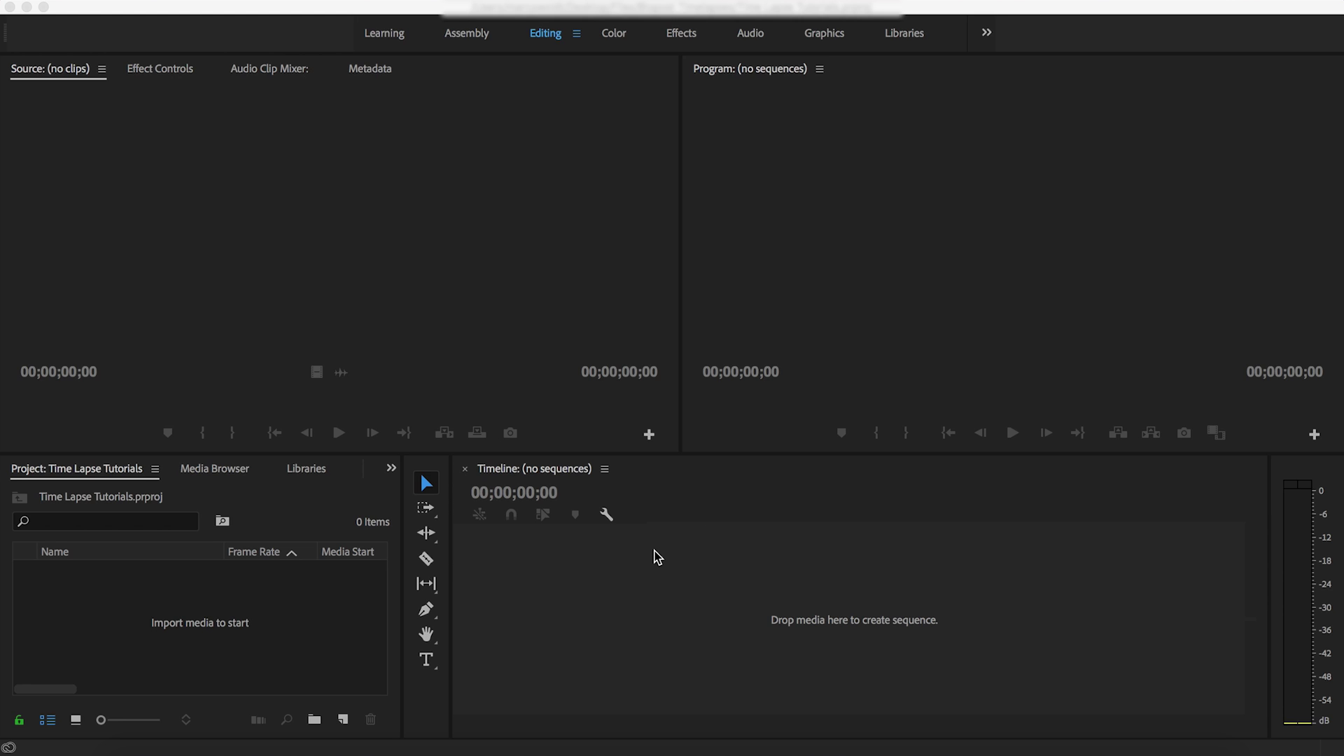
Import Time Lapse Night Traffic.mp4 (25 fps) from the Desktop into the Project panel
click(259, 624)
right_click(293, 622)
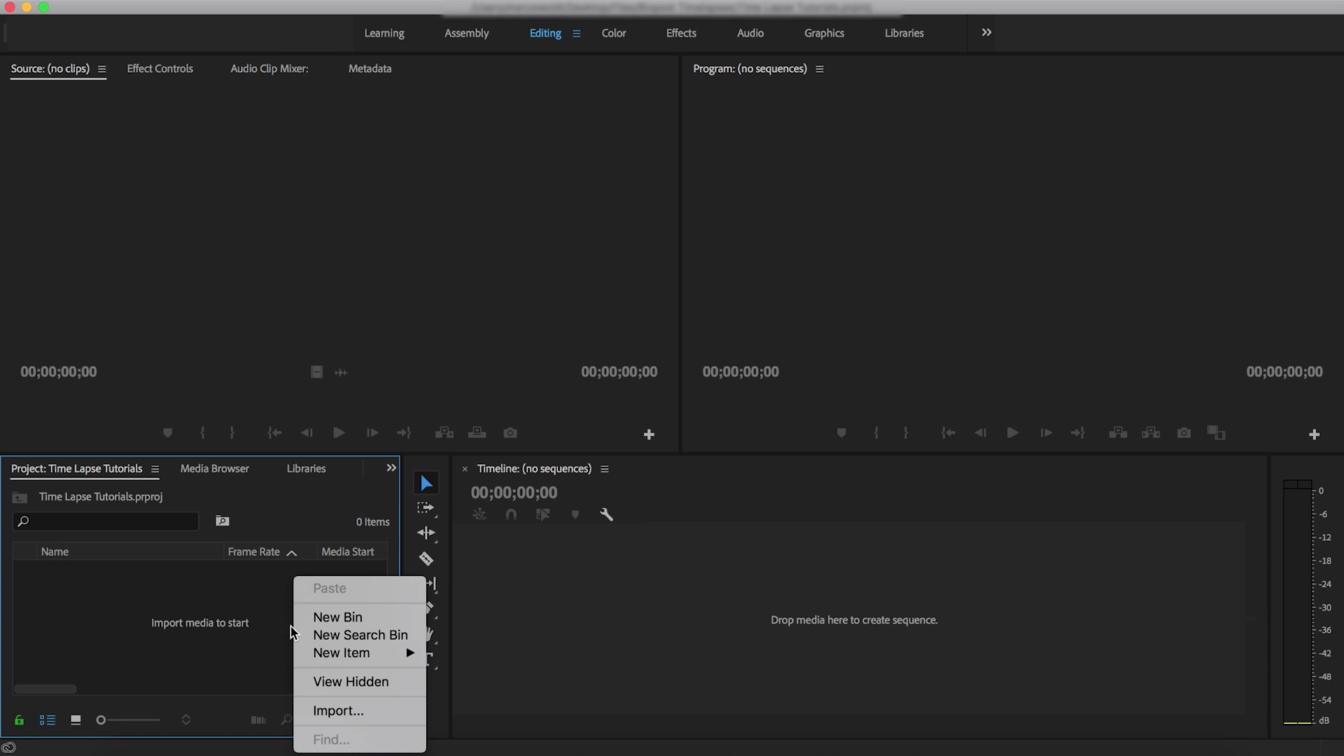
click(350, 708)
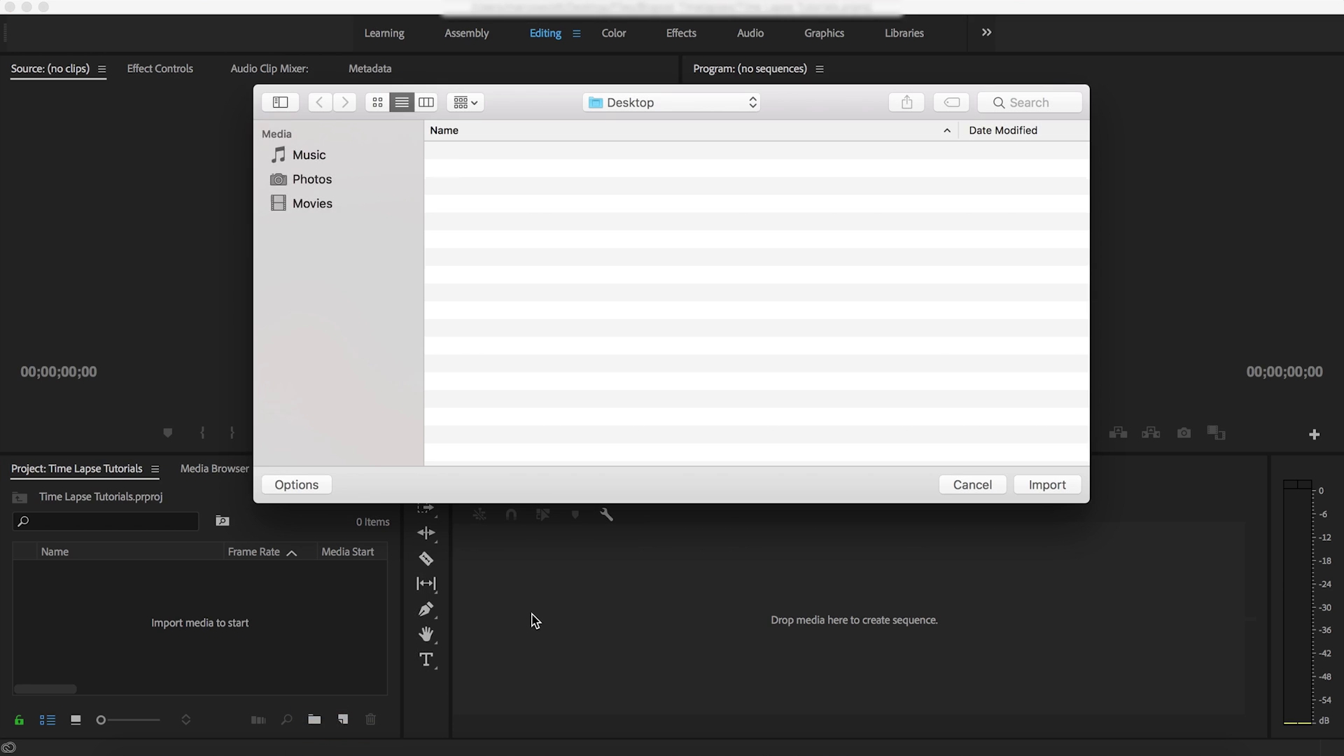
click(577, 175)
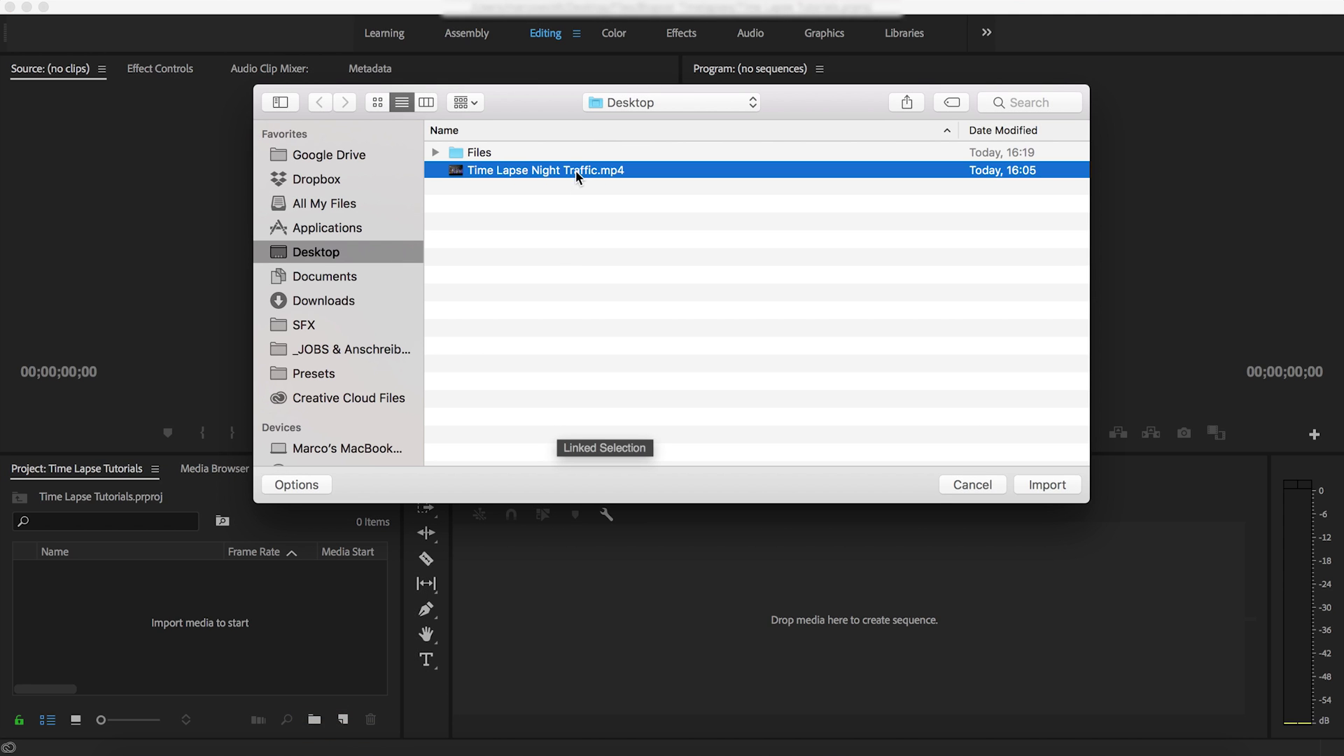
click(1047, 485)
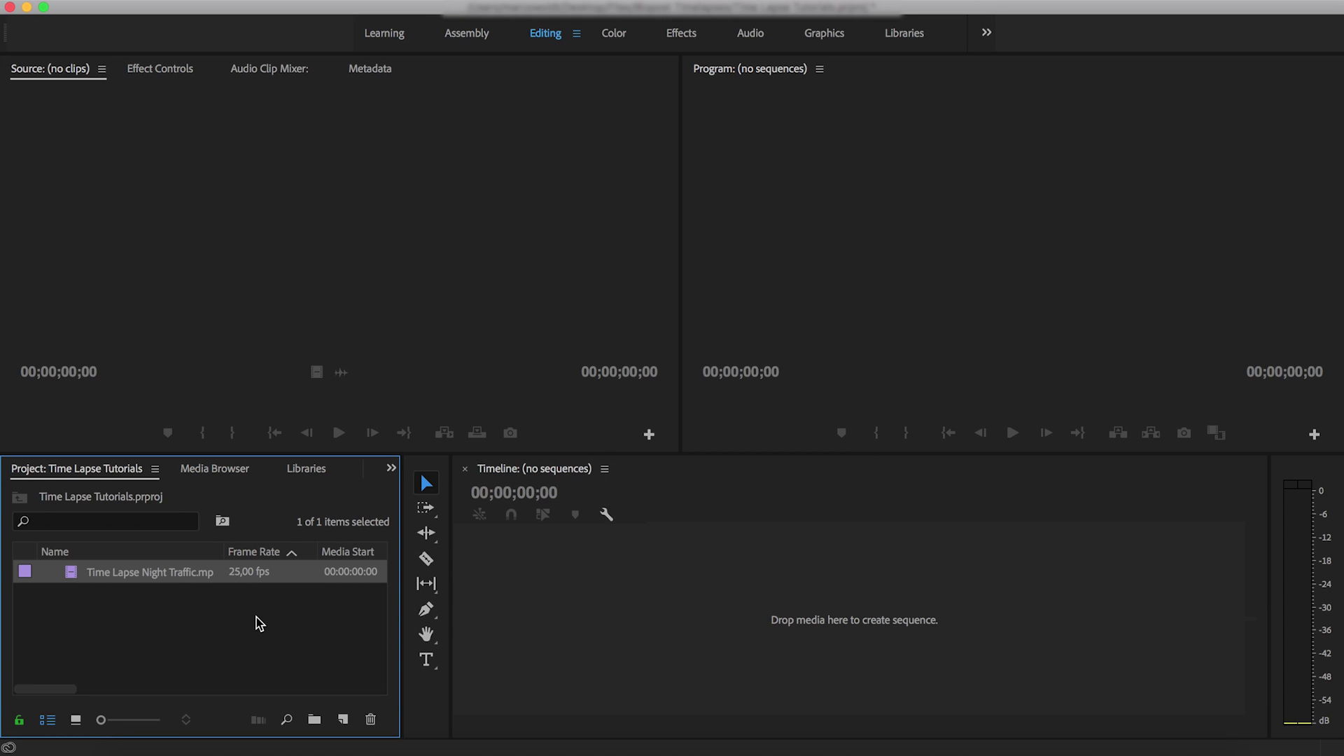
Drag Time Lapse Night Traffic.mp4 onto the Timeline to create its sequence on V1, then zoom in
click(259, 623)
drag(174, 581, 348, 726)
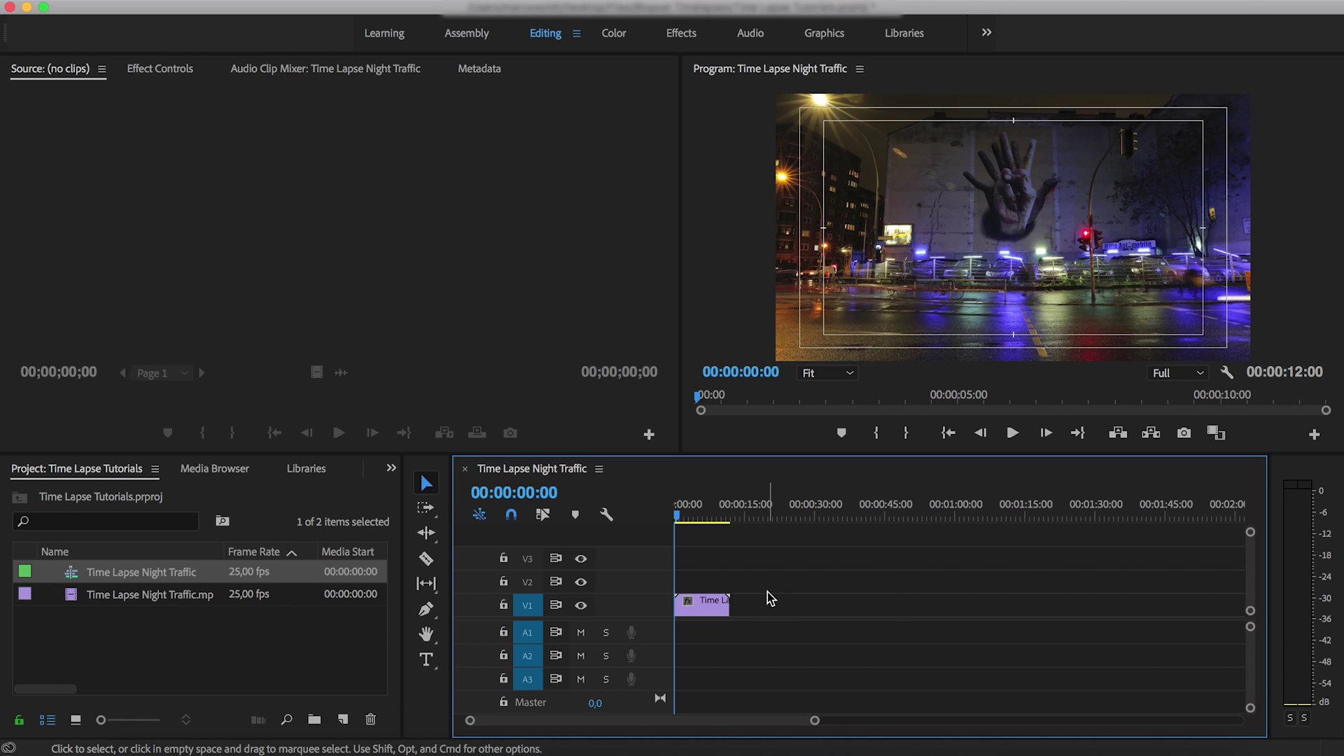
key(=)
key(=)
key(=)
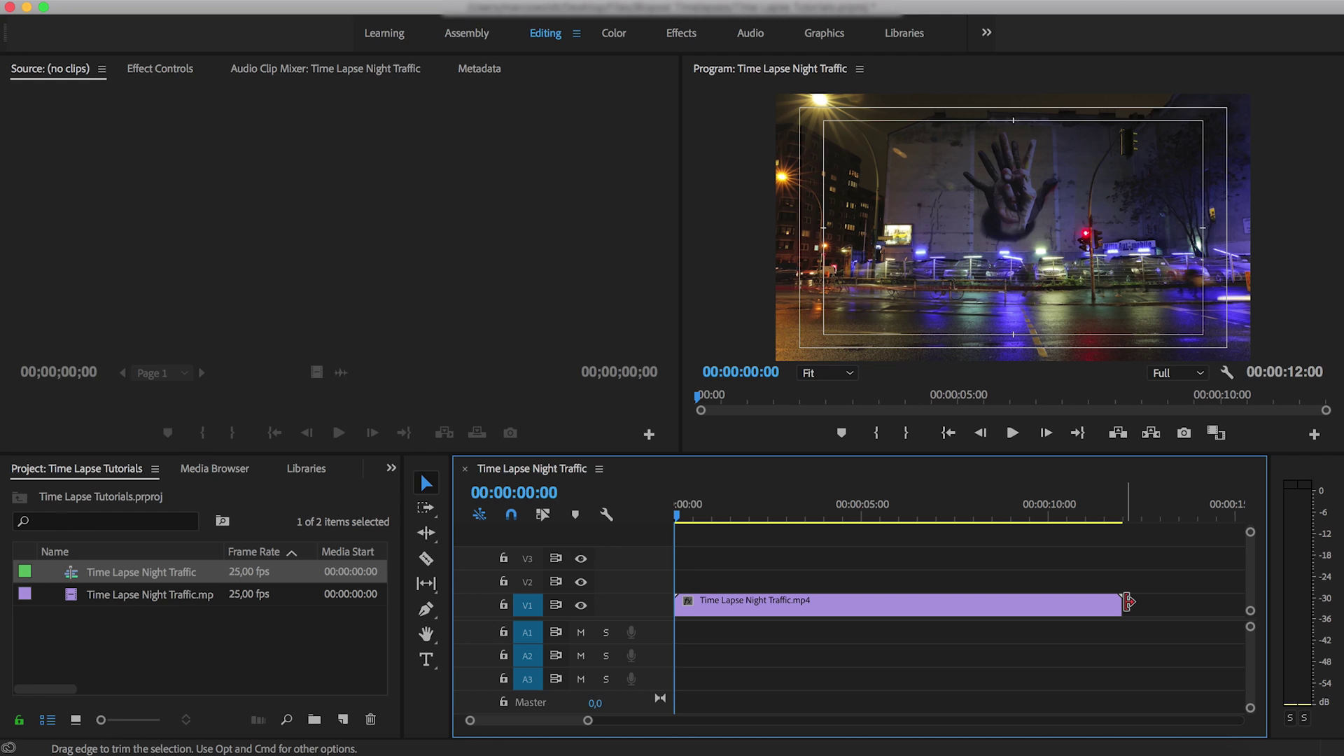
Trim the V1 clip's out-point so the sequence lasts 00:00:09:13, then fit the timeline
drag(1127, 602, 1036, 598)
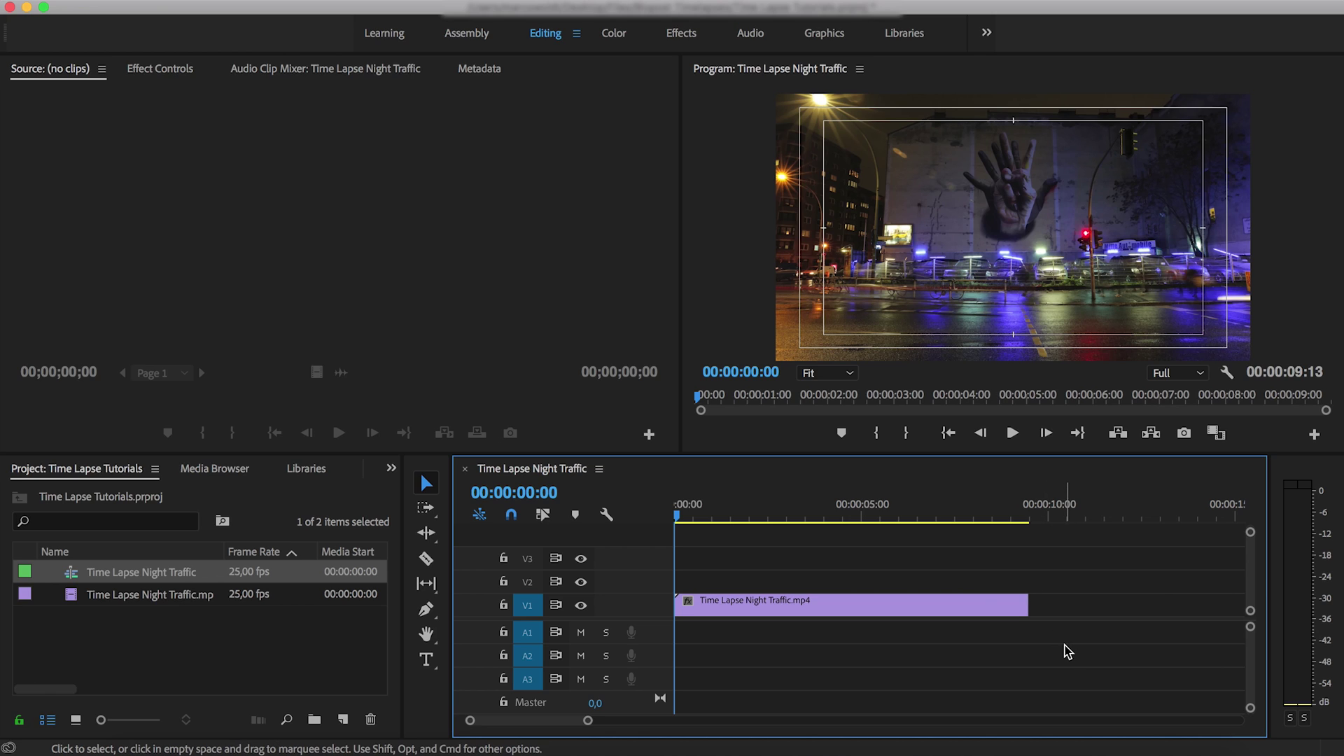
key(backslash)
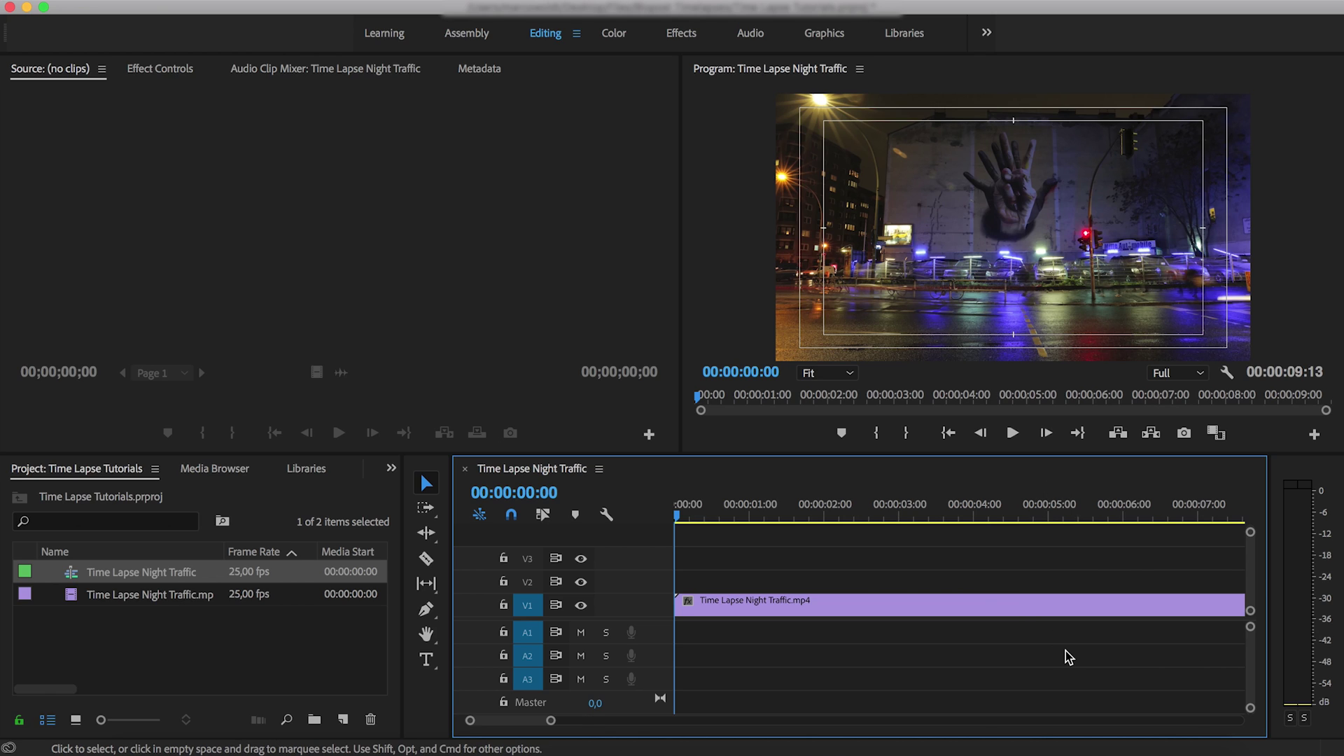
key(backslash)
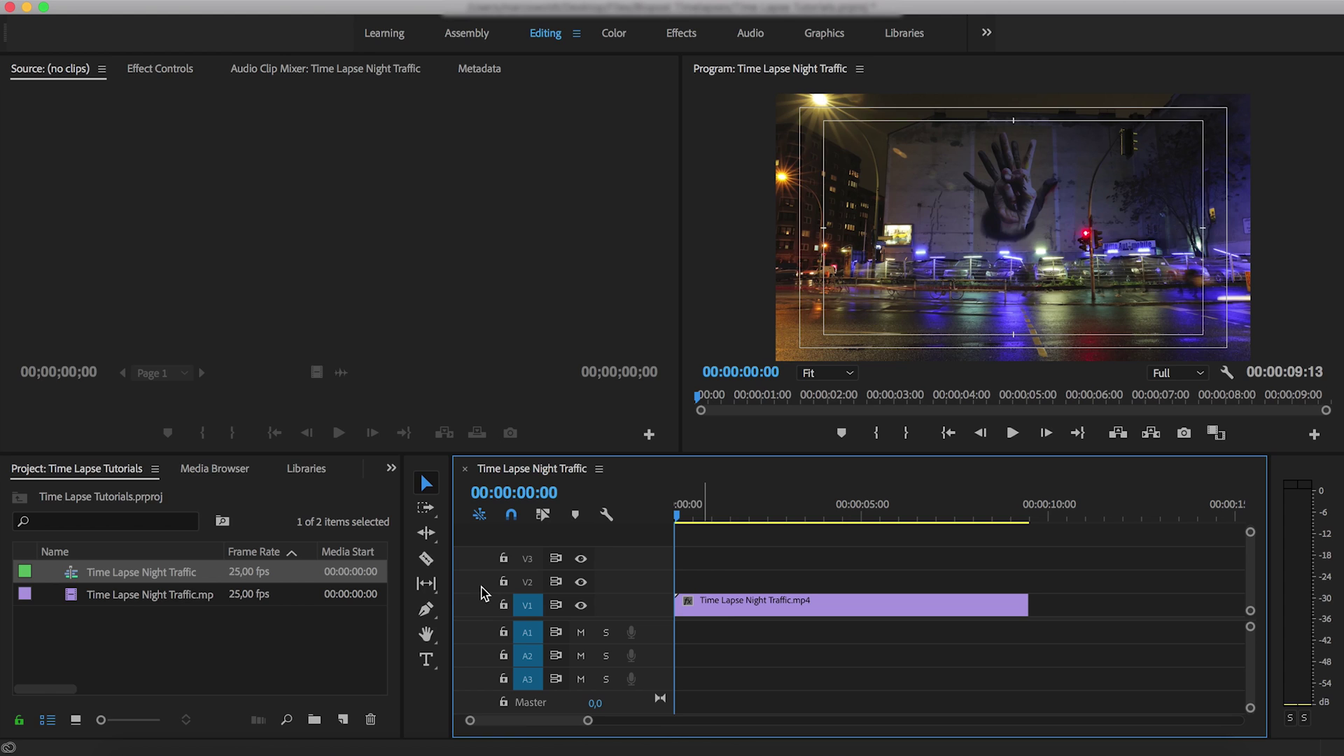
Razor the V1 clip near 00:00:04:20 into two pieces and select the first piece
click(428, 562)
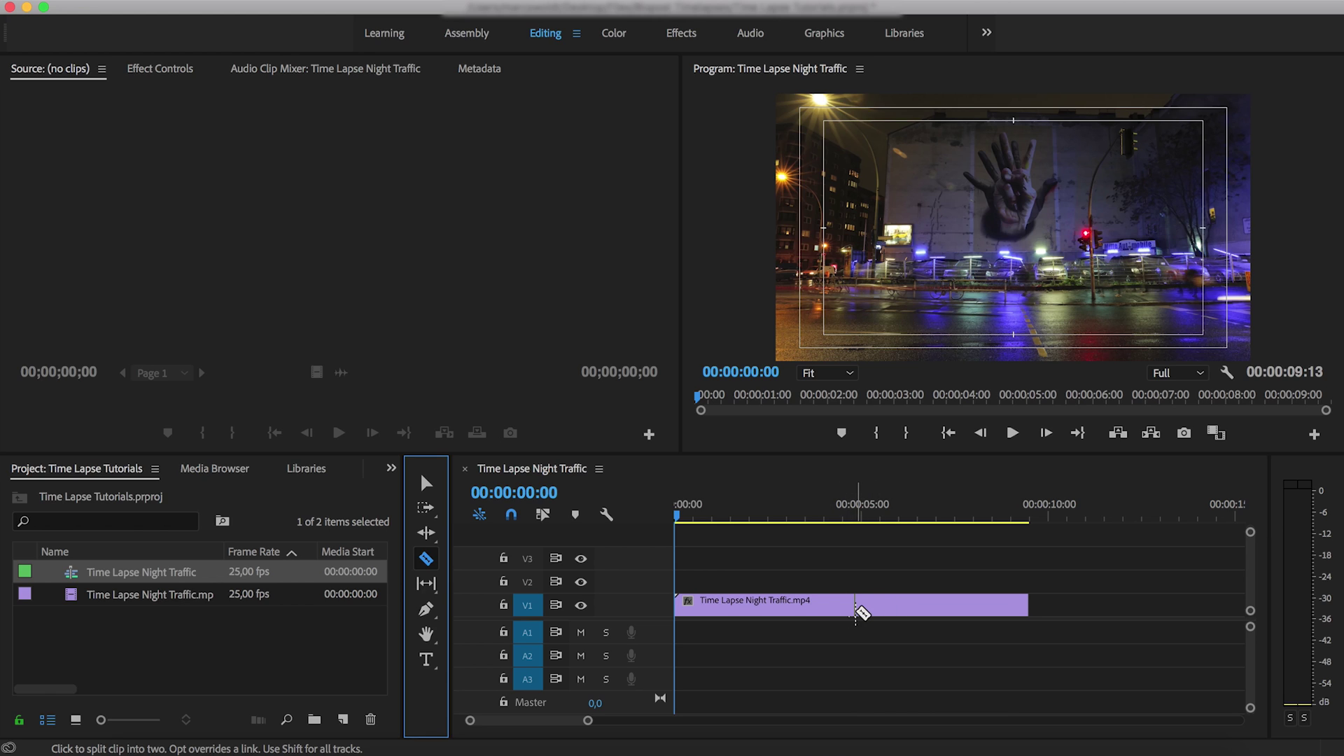
click(855, 607)
key(v)
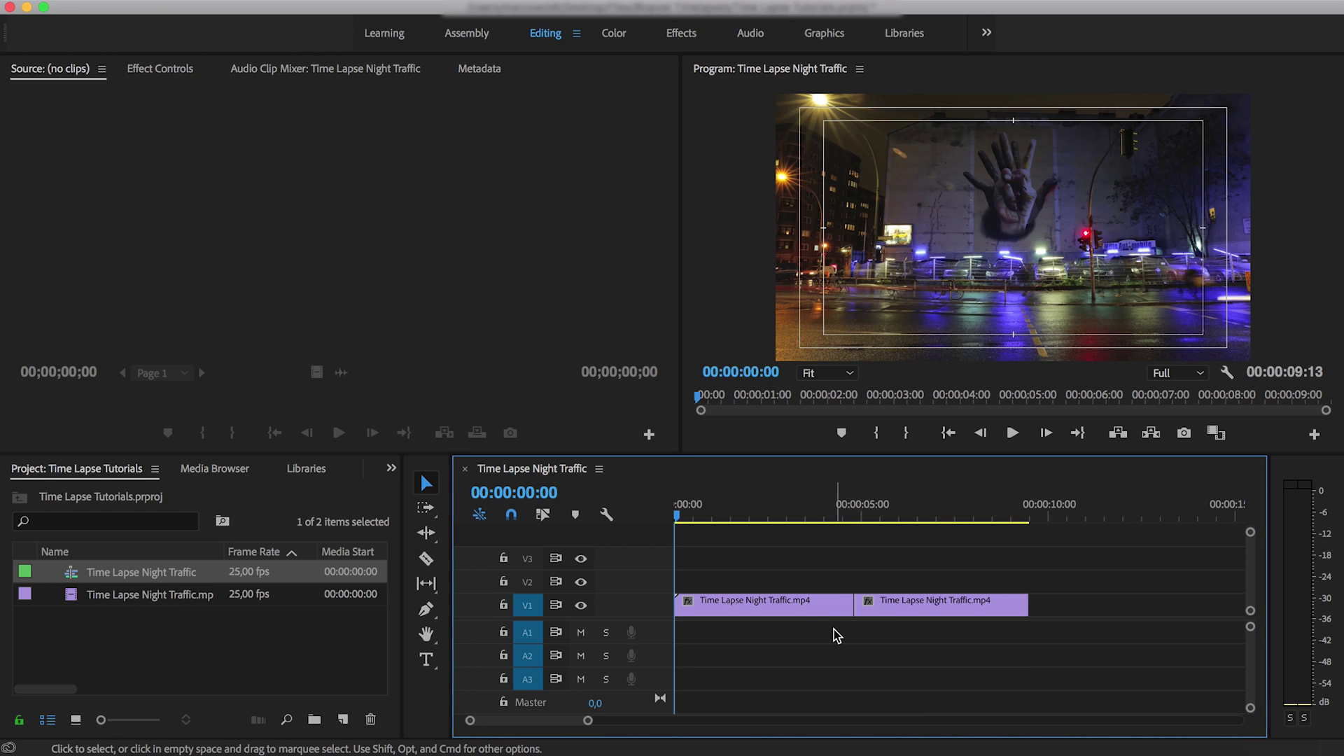
click(794, 612)
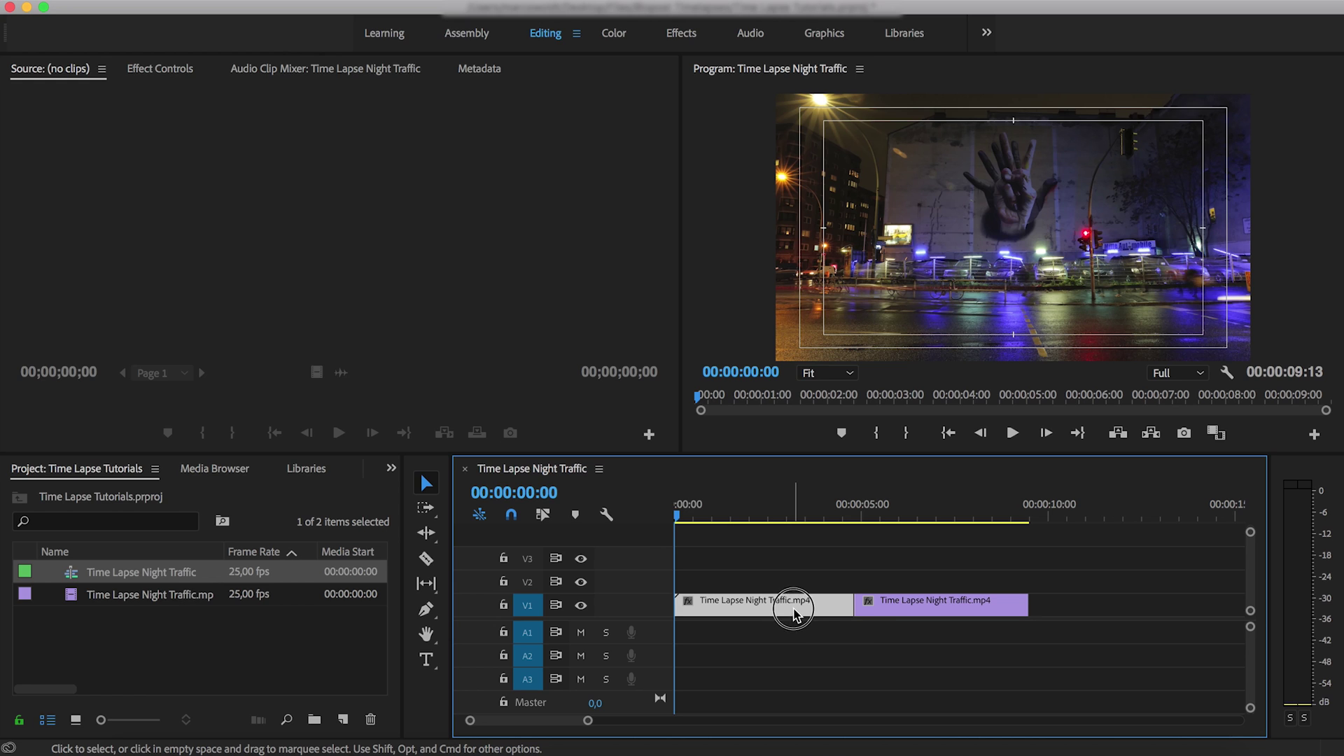
Move the first piece to V2 and the second to the start, overlapping V2 over V1's end
drag(794, 612, 787, 586)
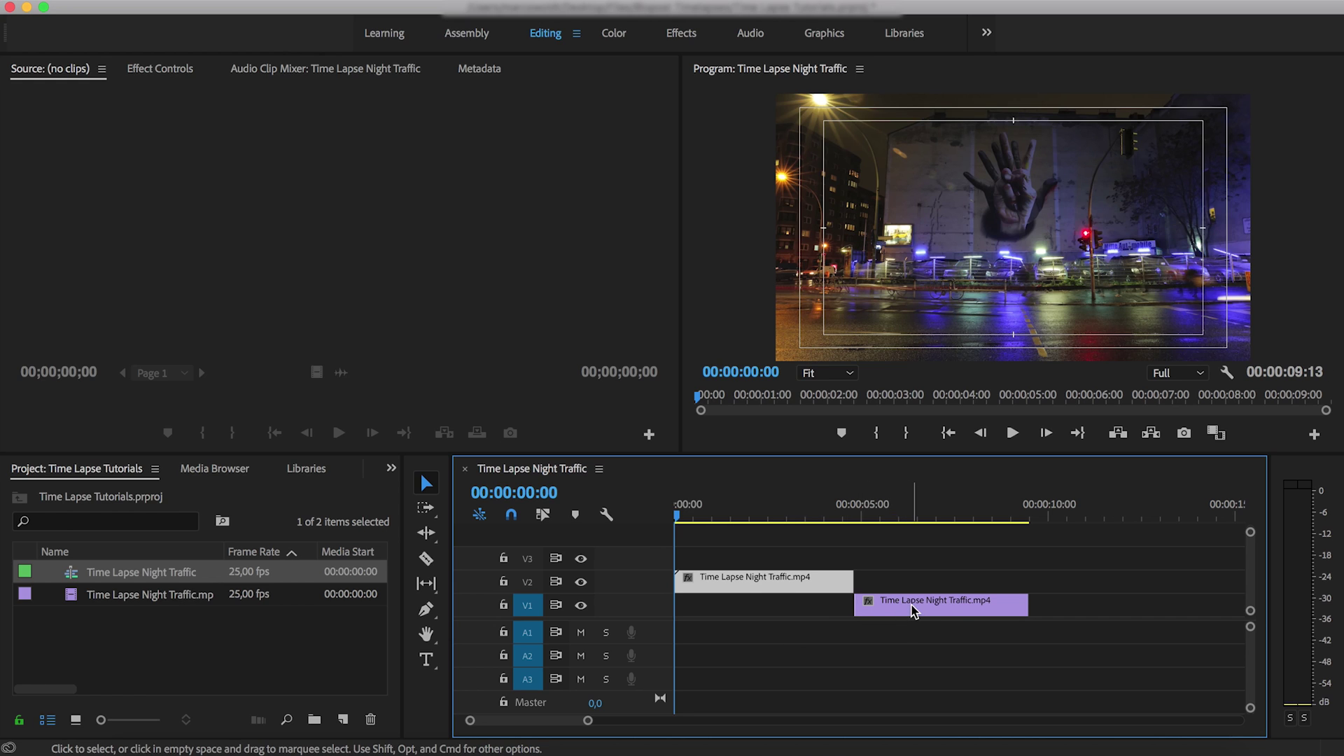
drag(912, 607, 871, 590)
click(840, 518)
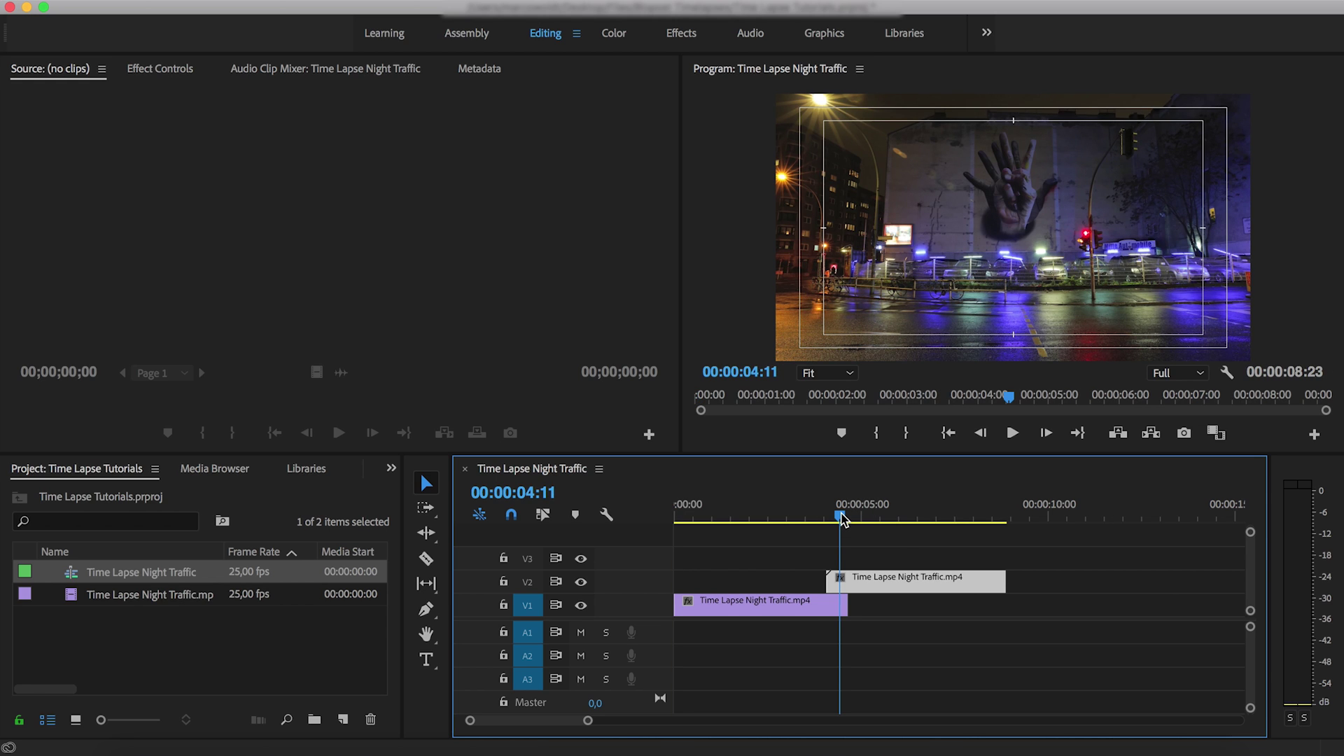
key(=)
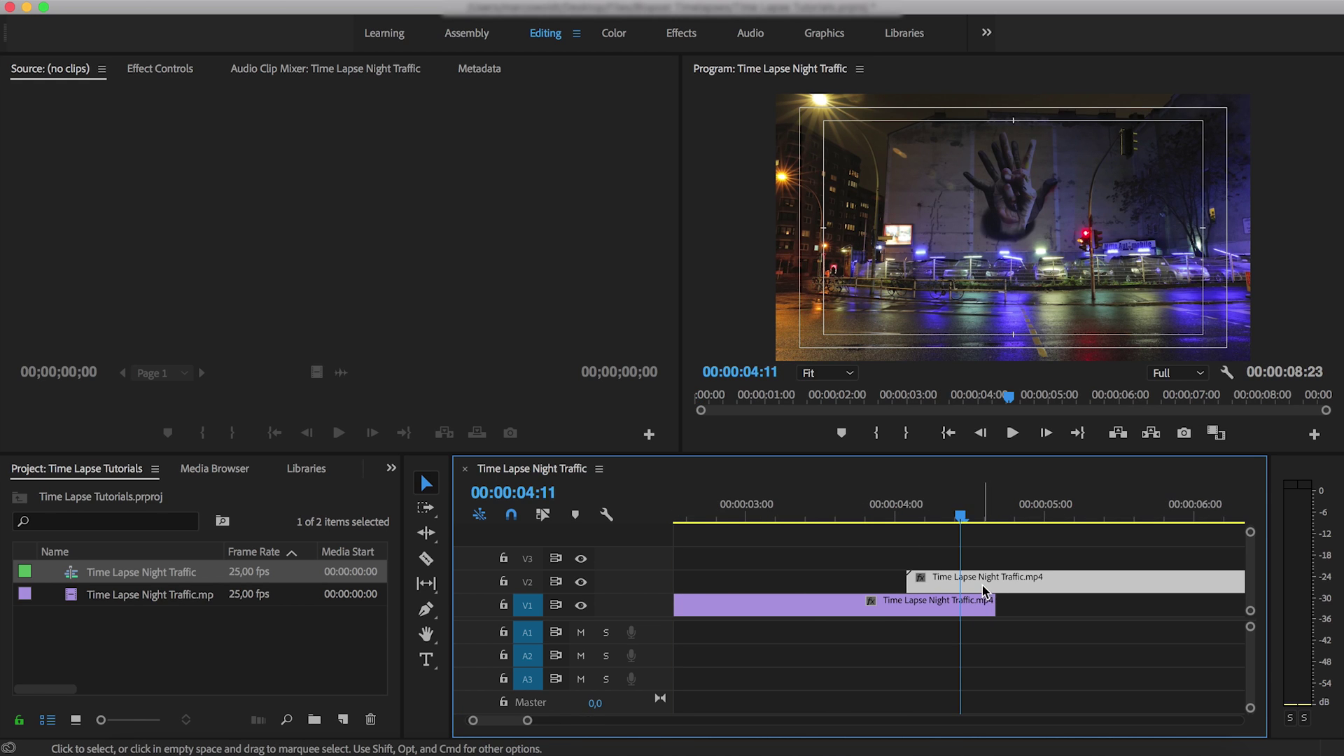
drag(987, 588, 961, 589)
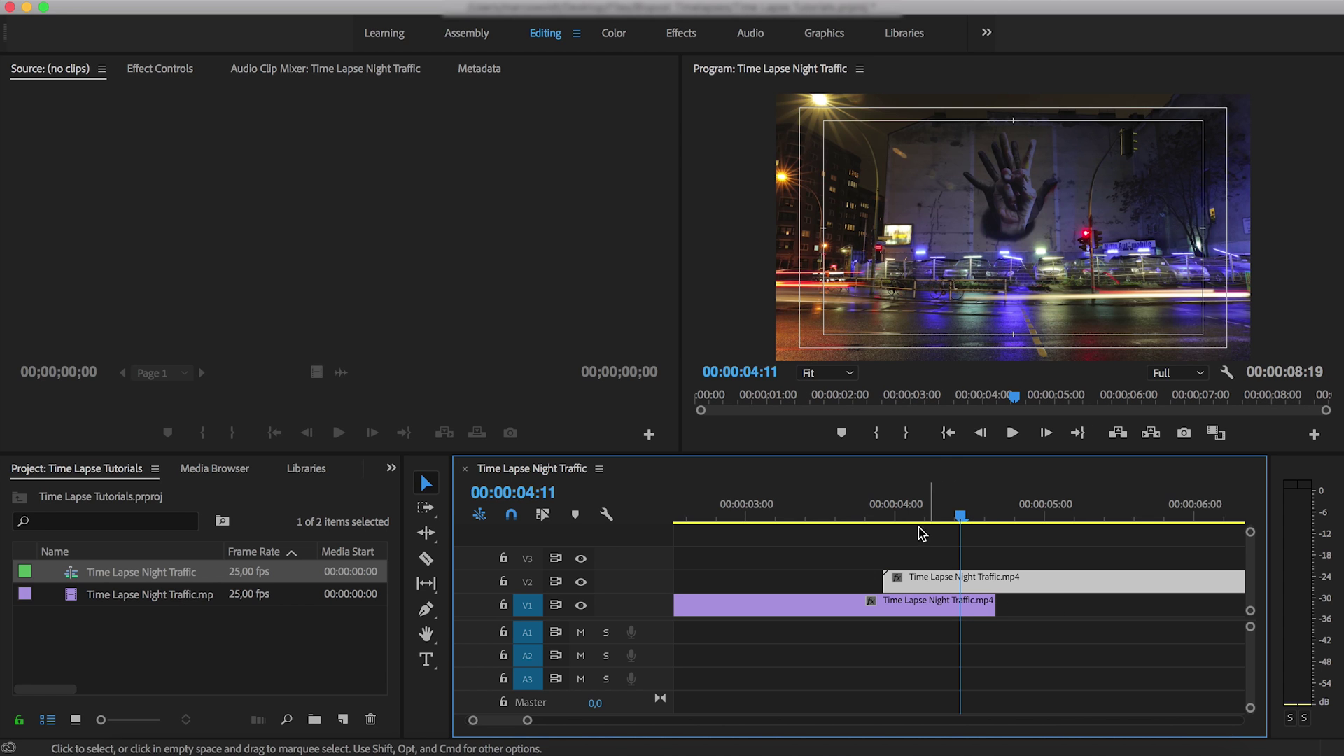
drag(881, 508, 945, 519)
key(minus)
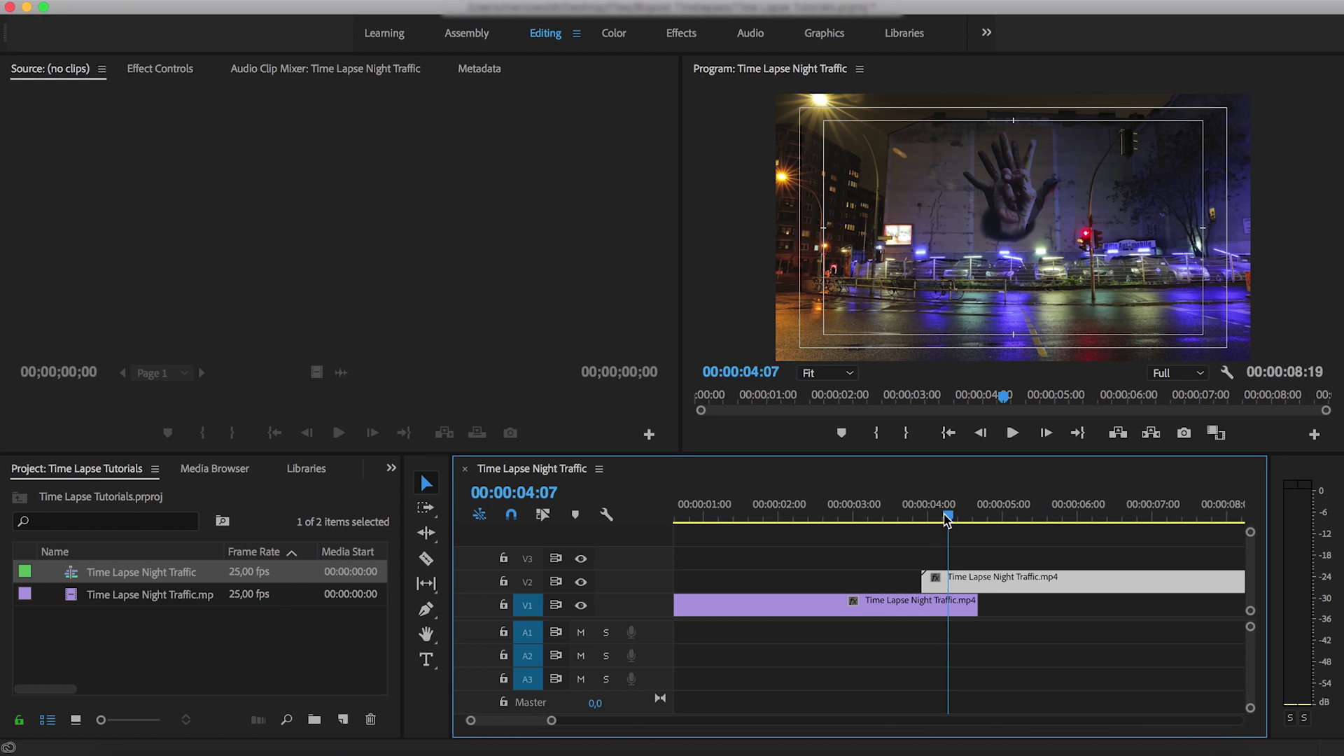
click(935, 542)
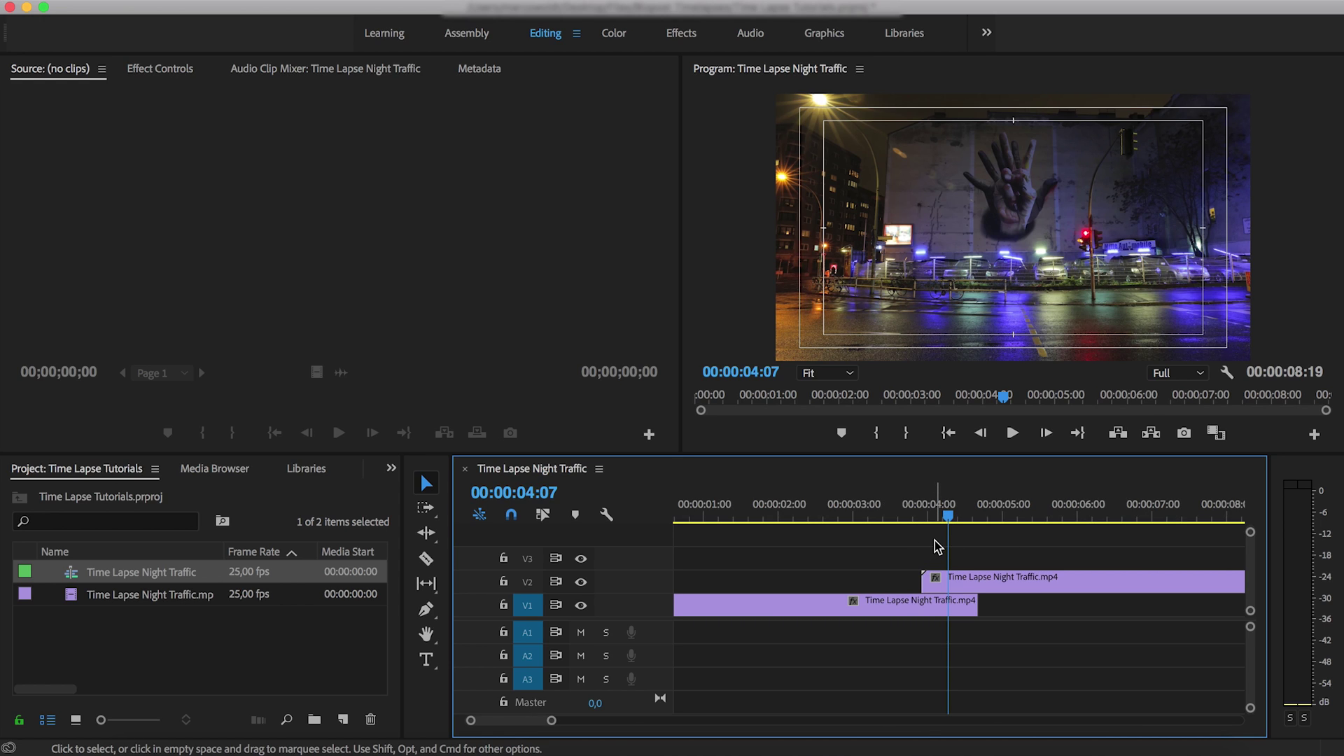
Apply the default Cross Dissolve at the V2 clip's start edge, over the V1 overlap
click(929, 576)
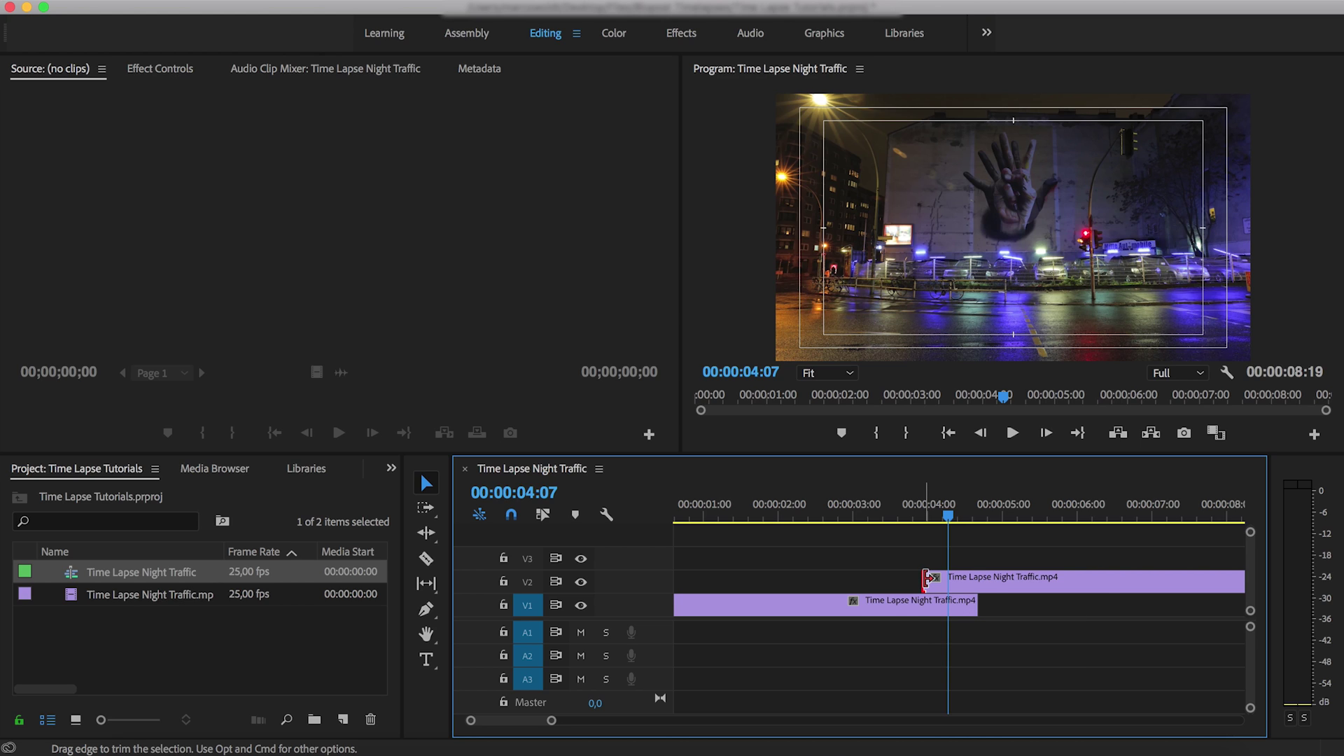
right_click(923, 578)
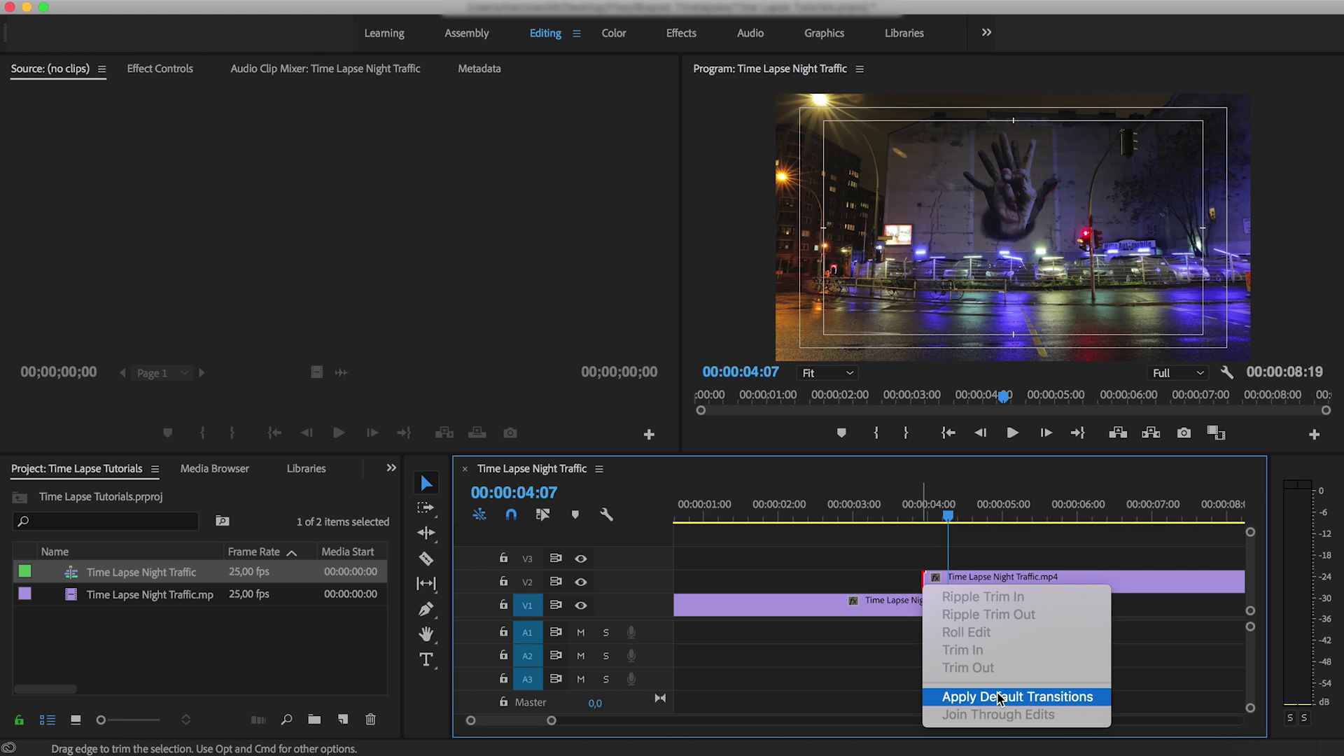
click(999, 696)
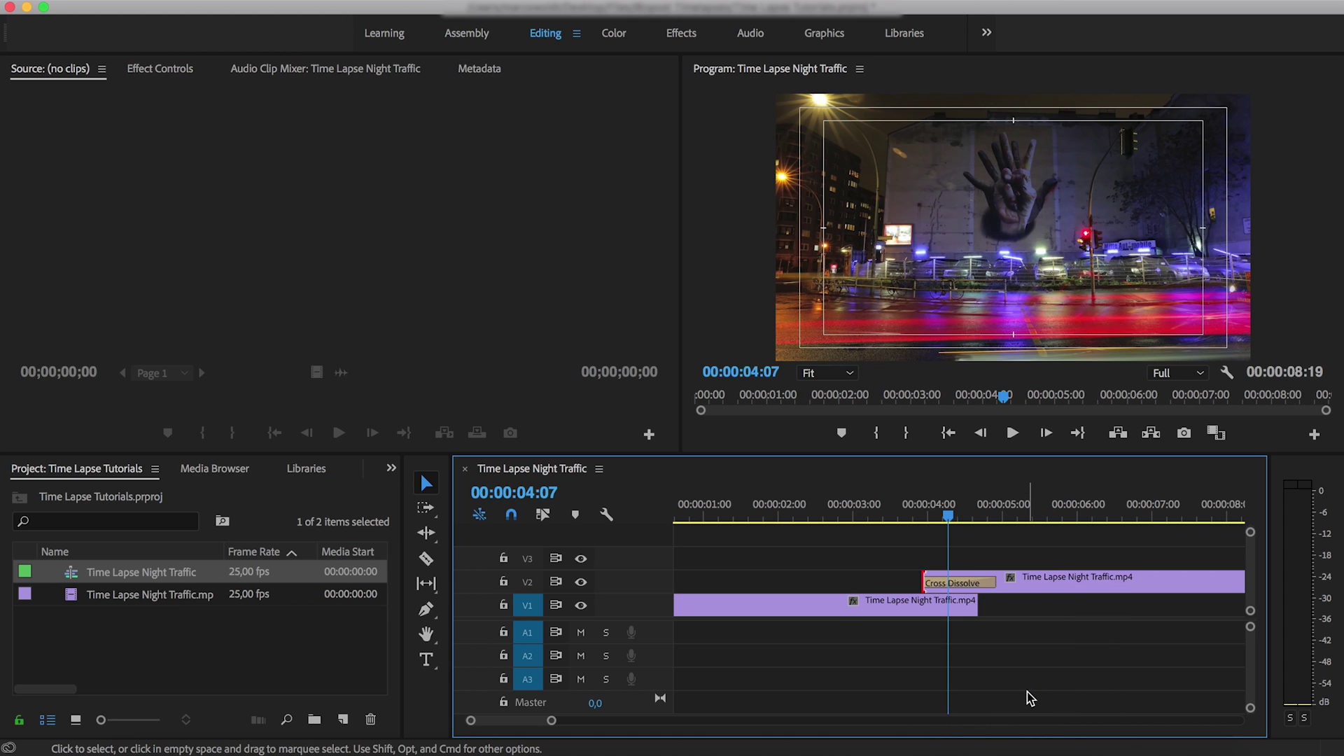
key(equal)
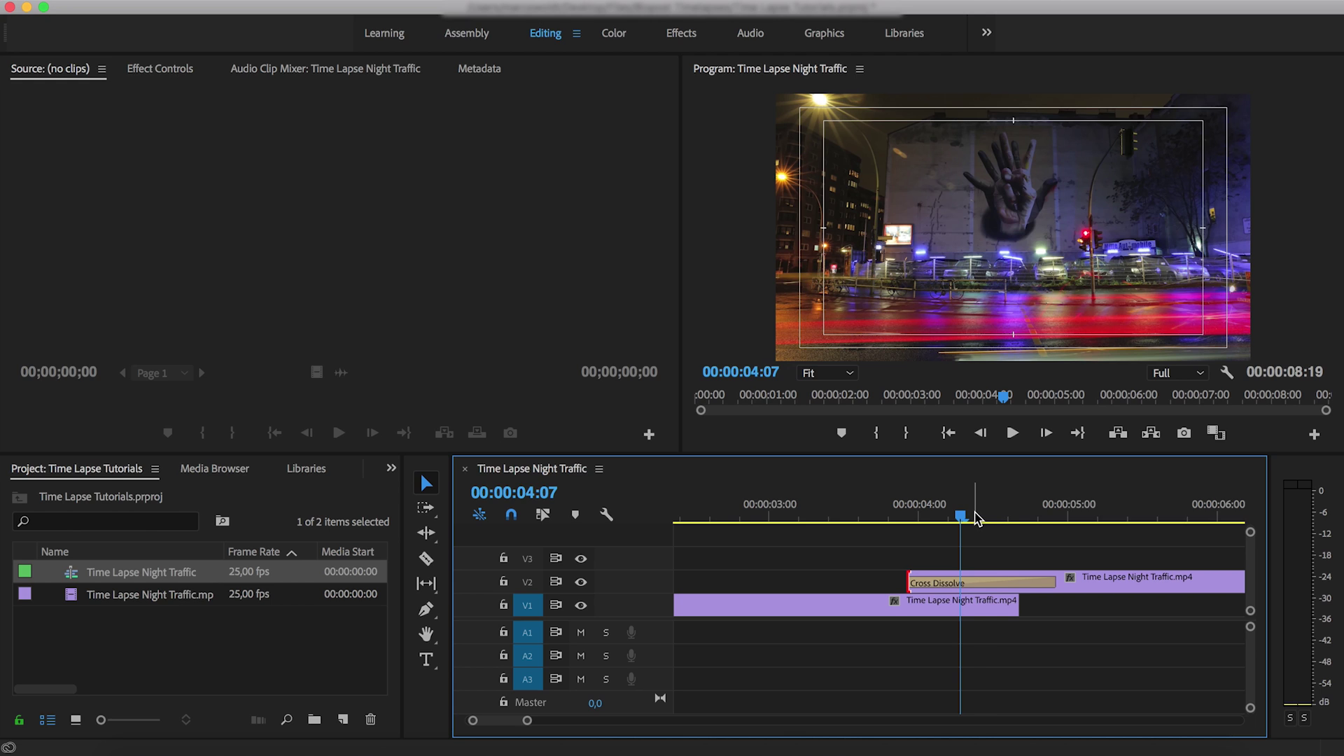
Trim the Cross Dissolve to 00:00:00:19 so it ends at the V1 clip's end
drag(977, 520, 1015, 521)
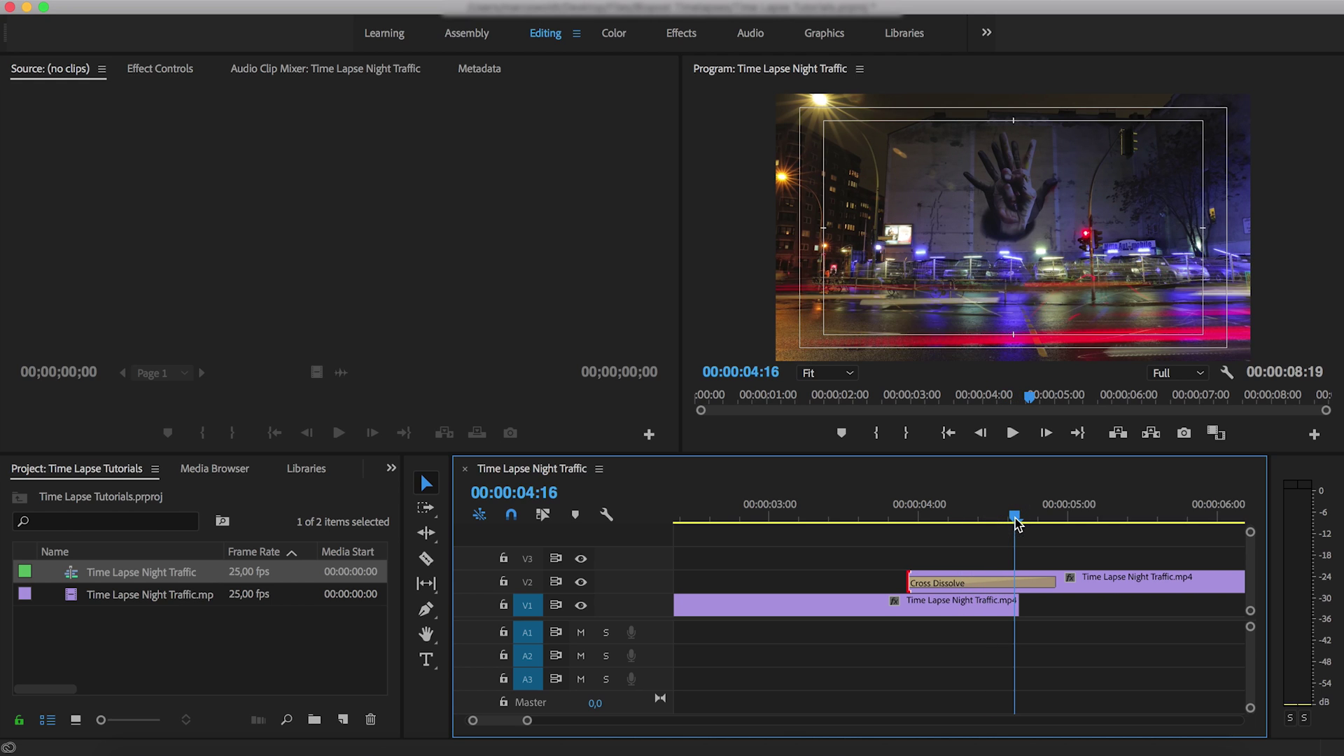
drag(1048, 583, 1057, 583)
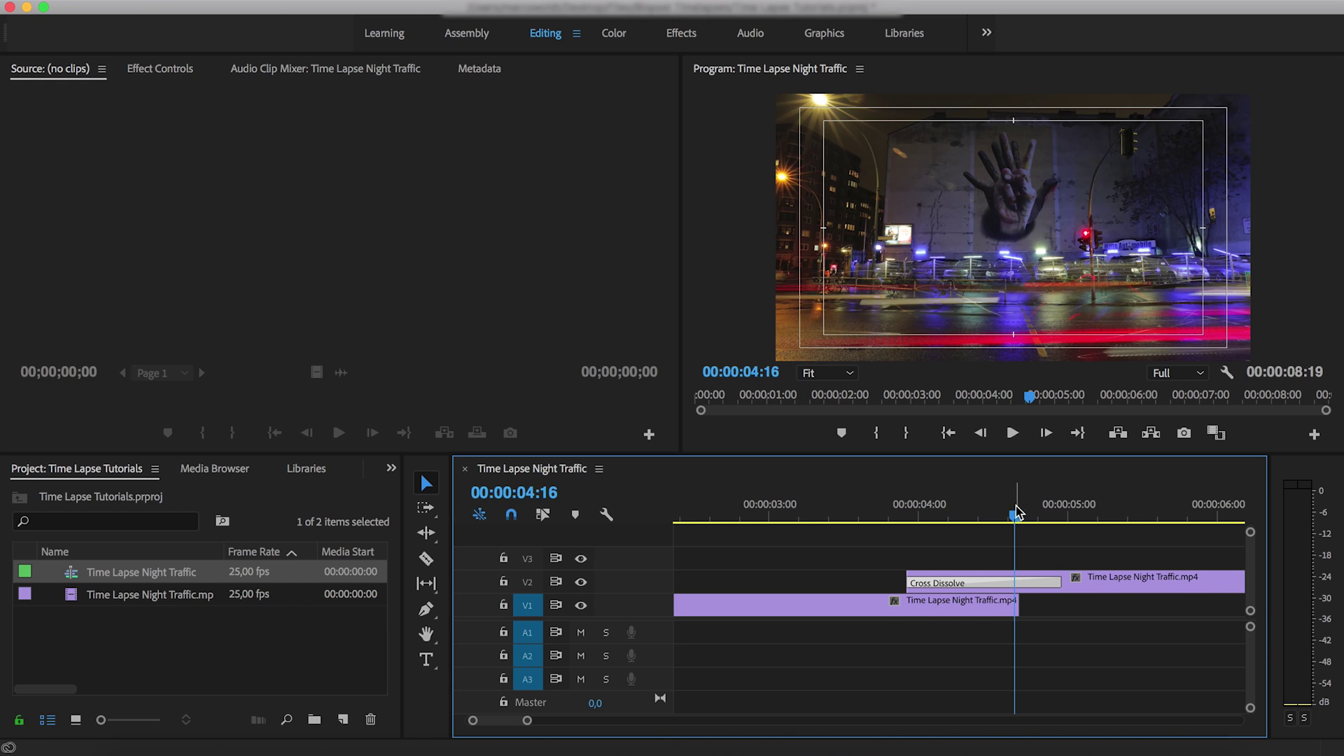
drag(1016, 513, 1050, 513)
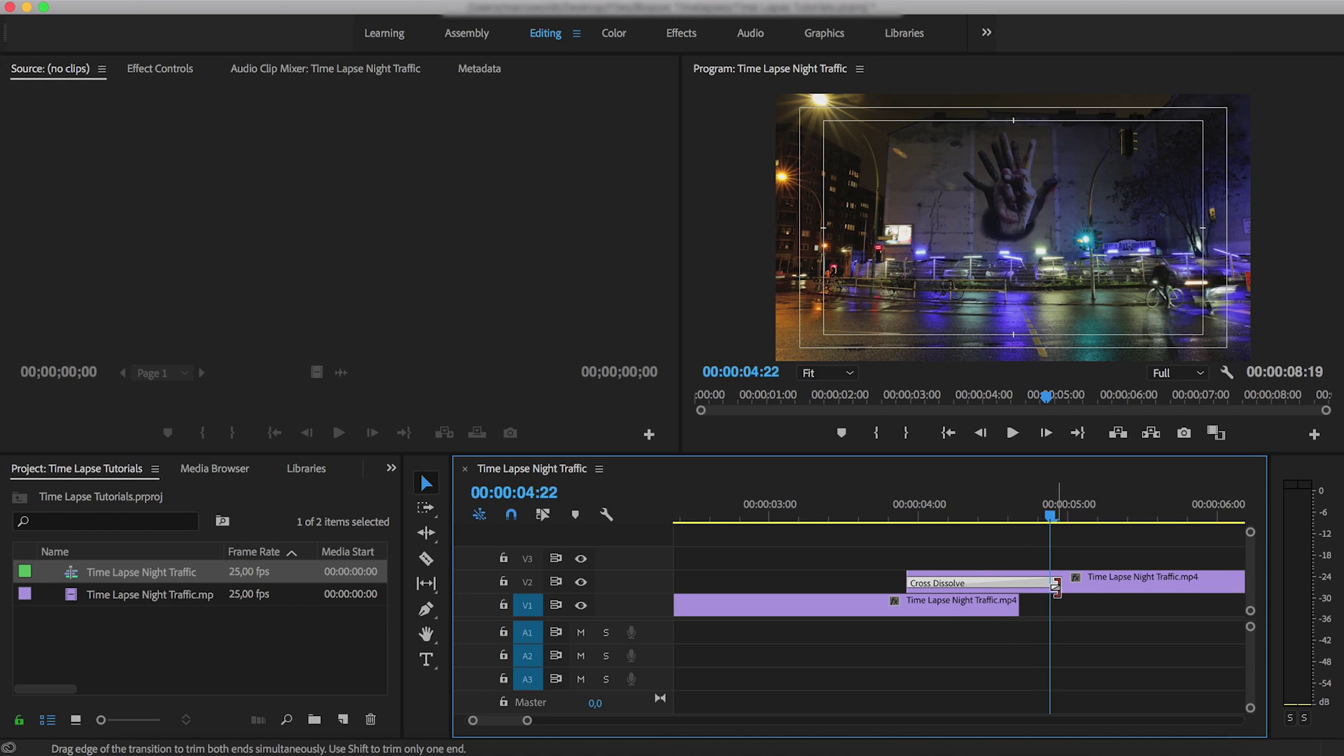
drag(1056, 586, 1164, 586)
mouse_move(1050, 516)
mouse_down()
mouse_move(1092, 516)
mouse_move(997, 535)
mouse_move(1034, 534)
mouse_up()
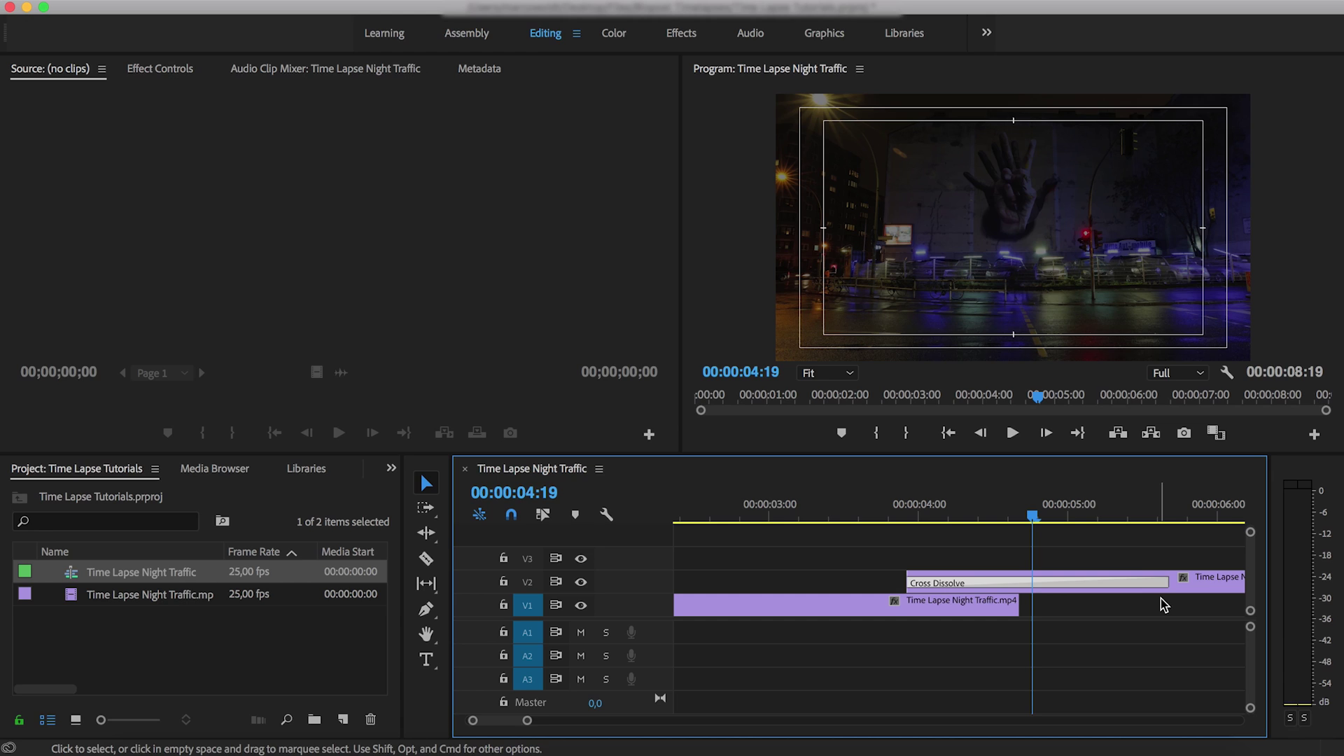
drag(1167, 585, 1011, 585)
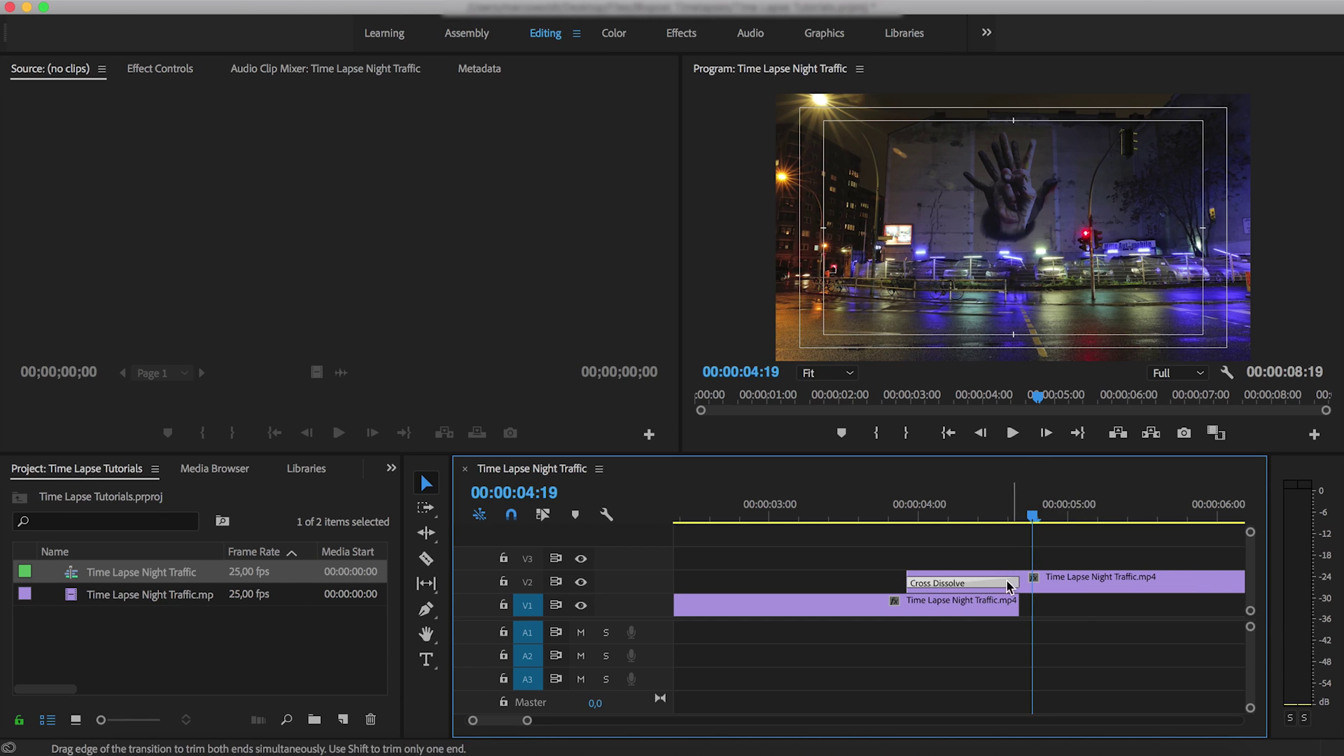
drag(999, 517, 962, 517)
key(minus)
key(minus)
key(minus)
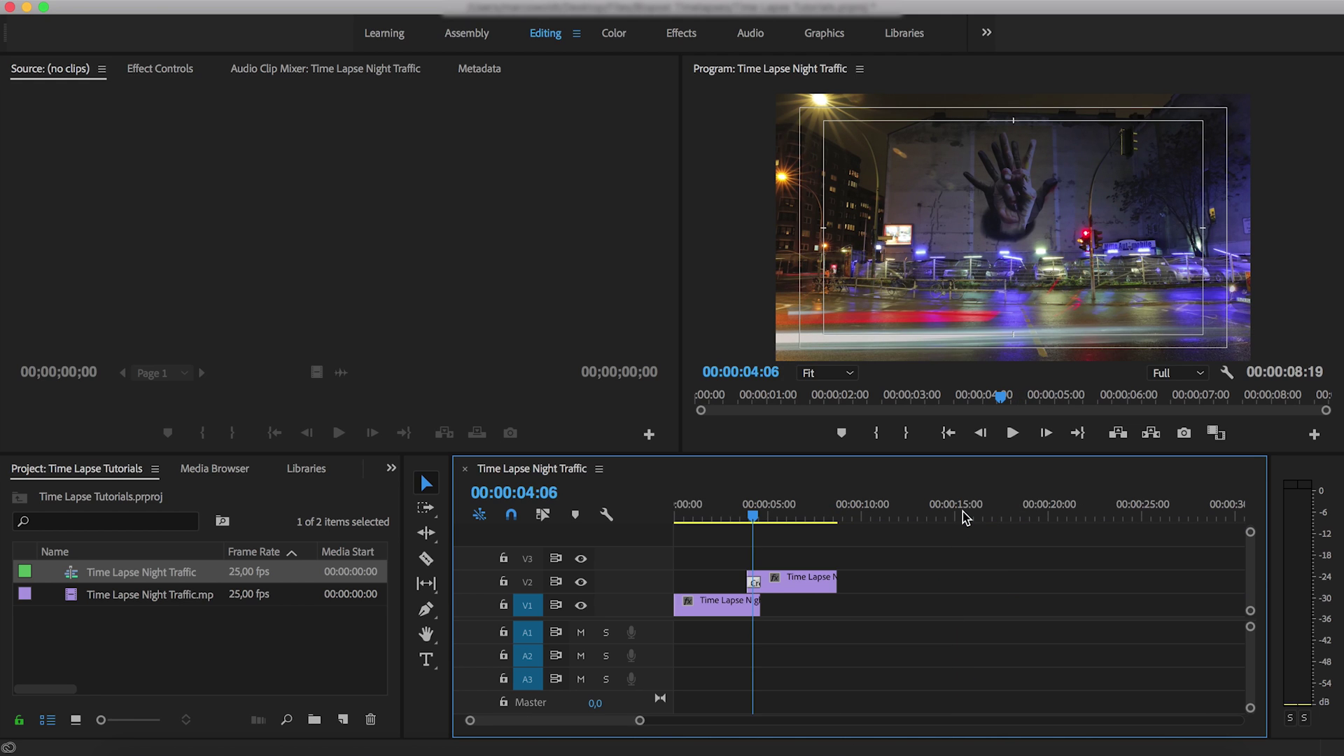
Check the sequence's last frame at 08:17 and enable Loop playback in the Program monitor
key(Home)
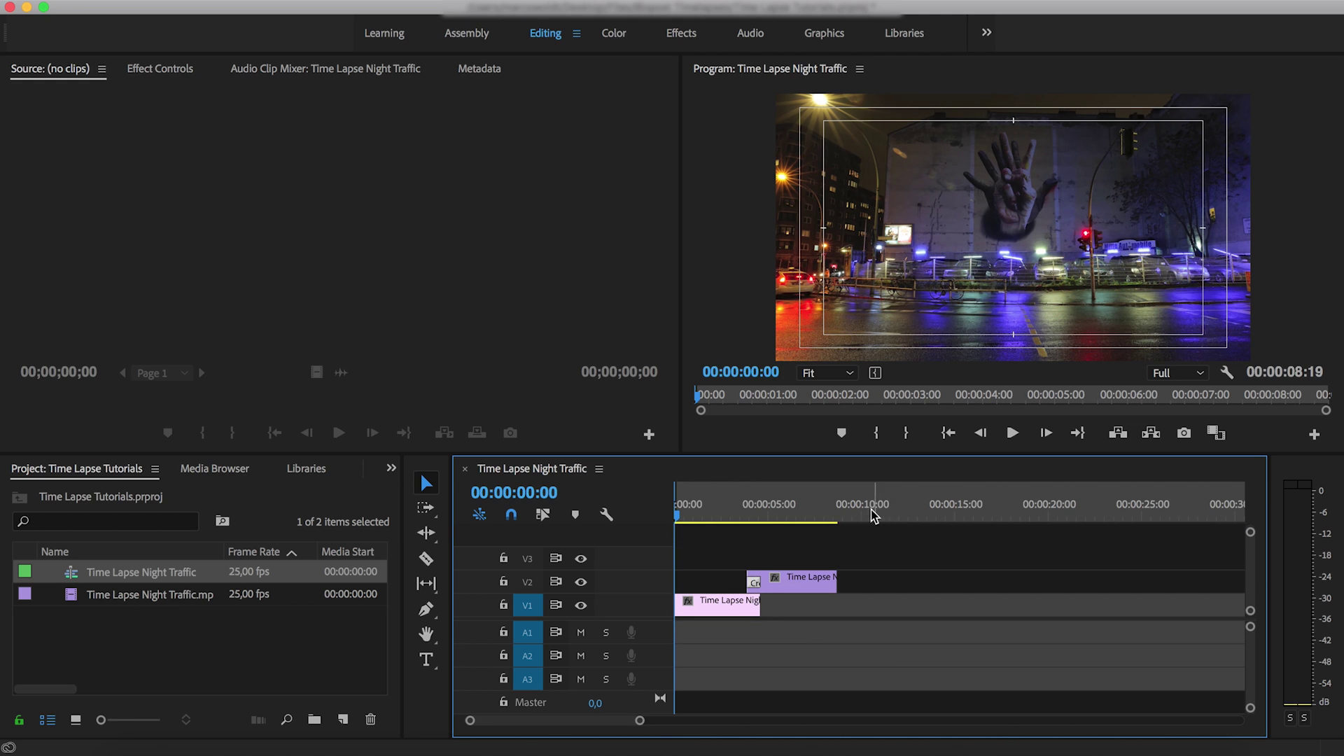
click(840, 517)
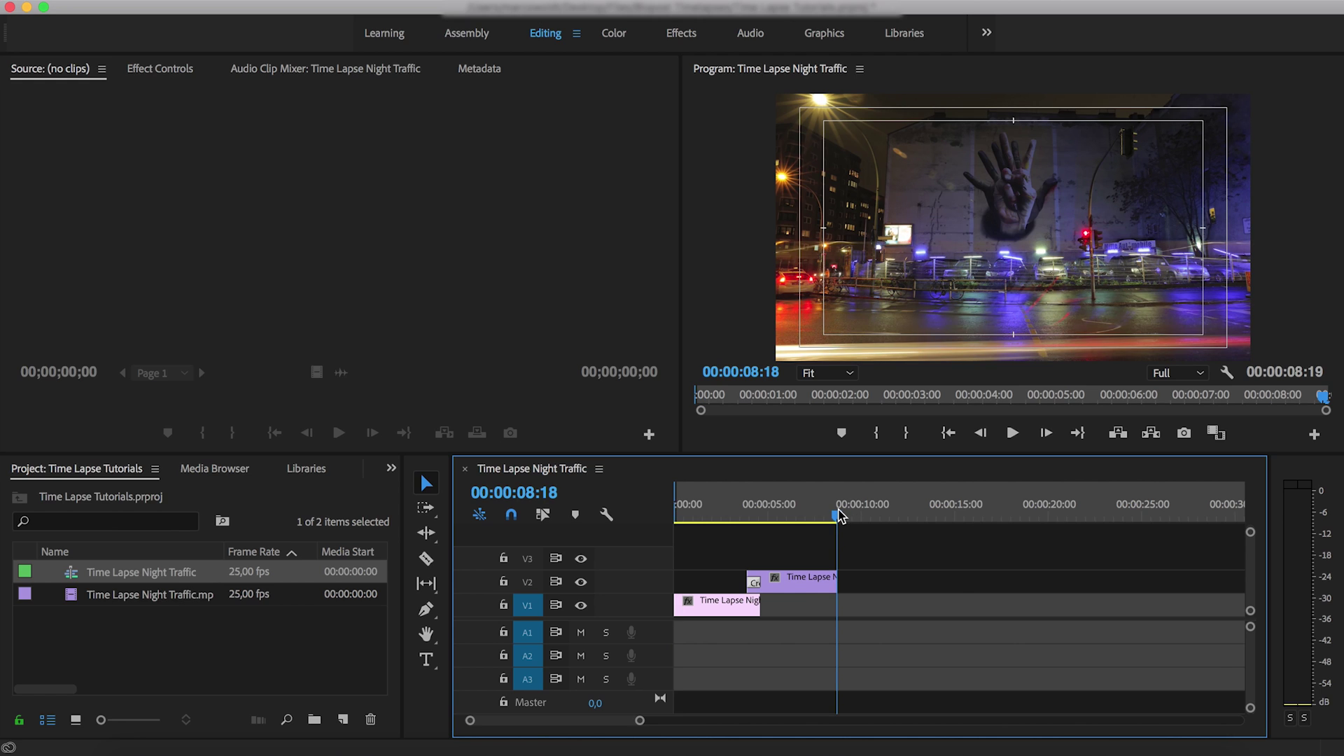
key(equal)
key(equal)
key(equal)
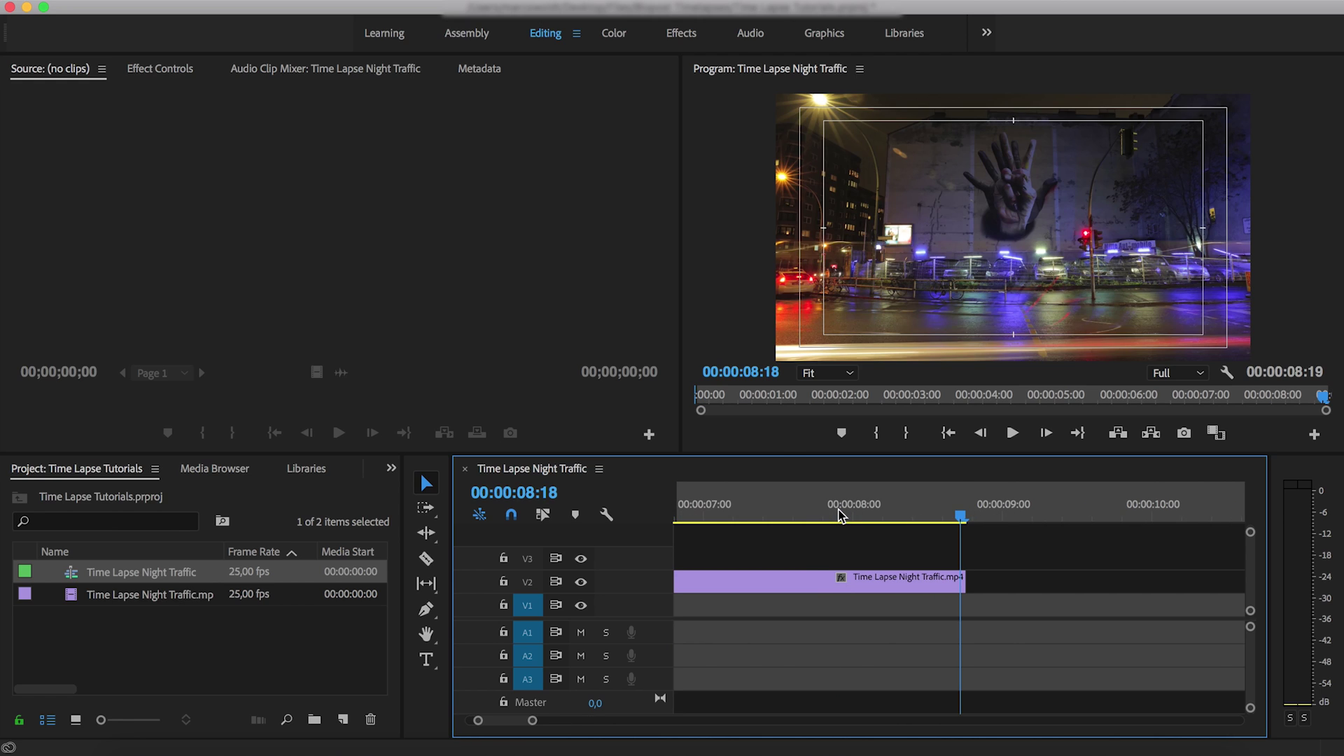
key(Left)
key(minus)
key(minus)
key(minus)
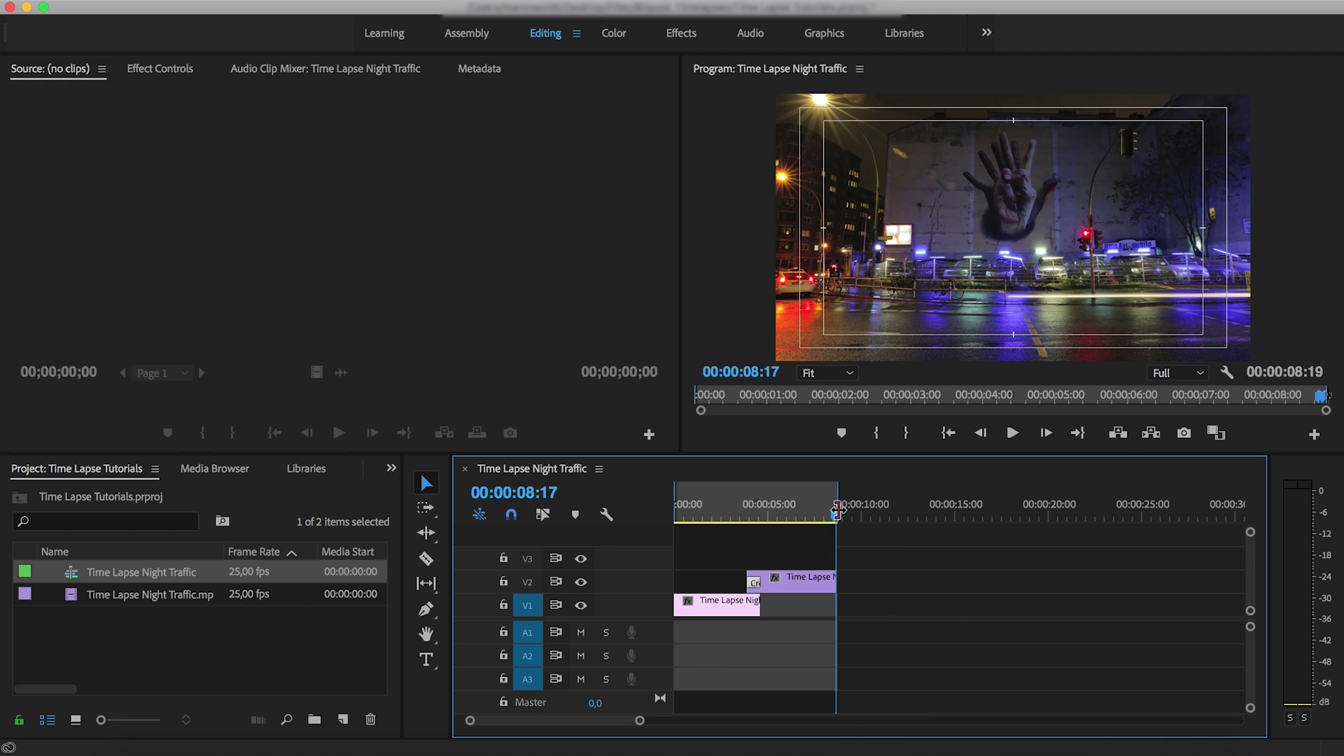
click(1226, 373)
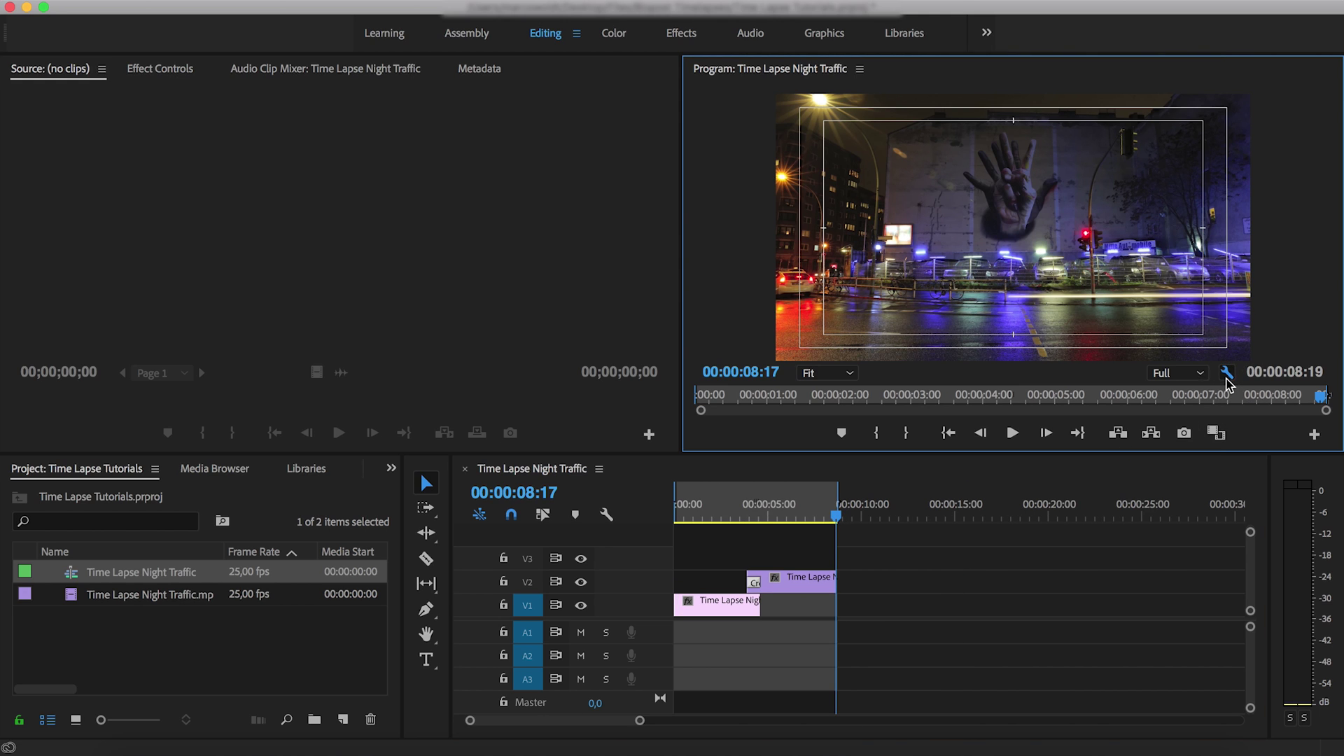
click(1201, 413)
Review the two overlapping clips around 00:00:03:08 and return the playhead to the sequence start
click(737, 518)
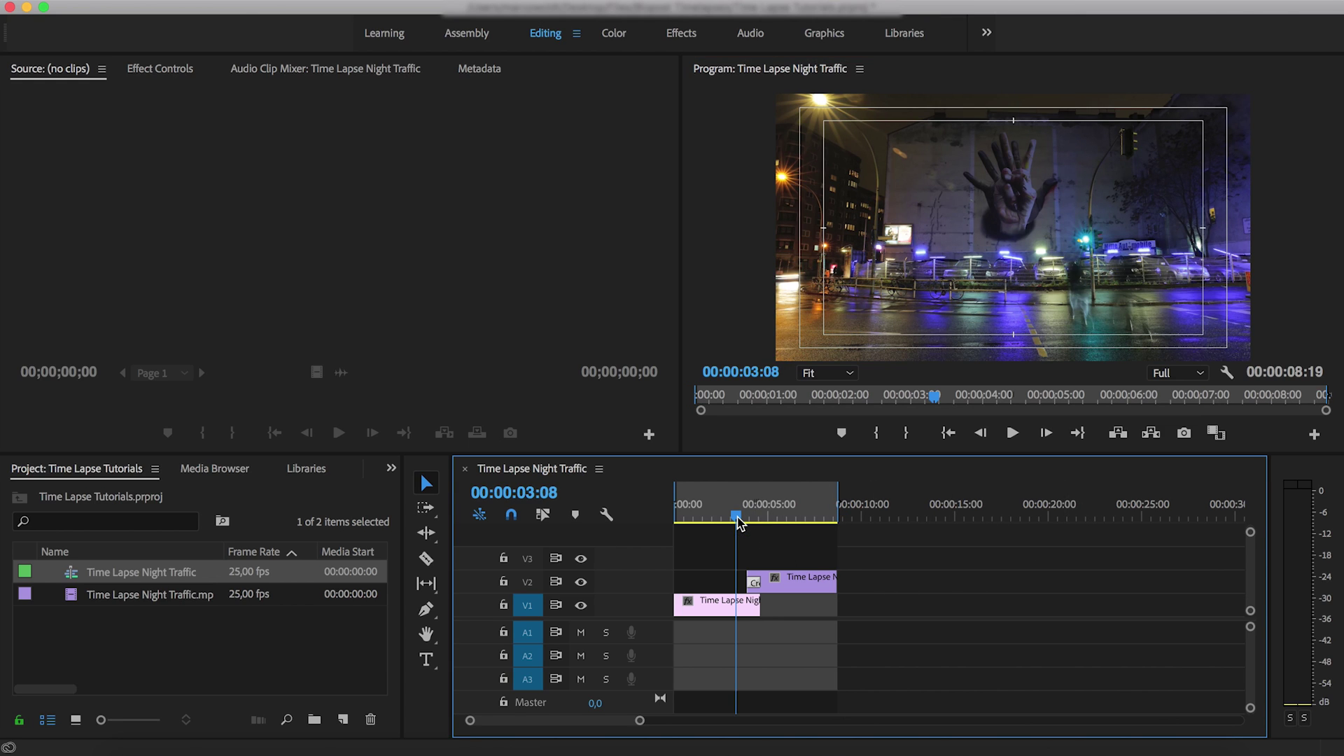
key(=)
key(=)
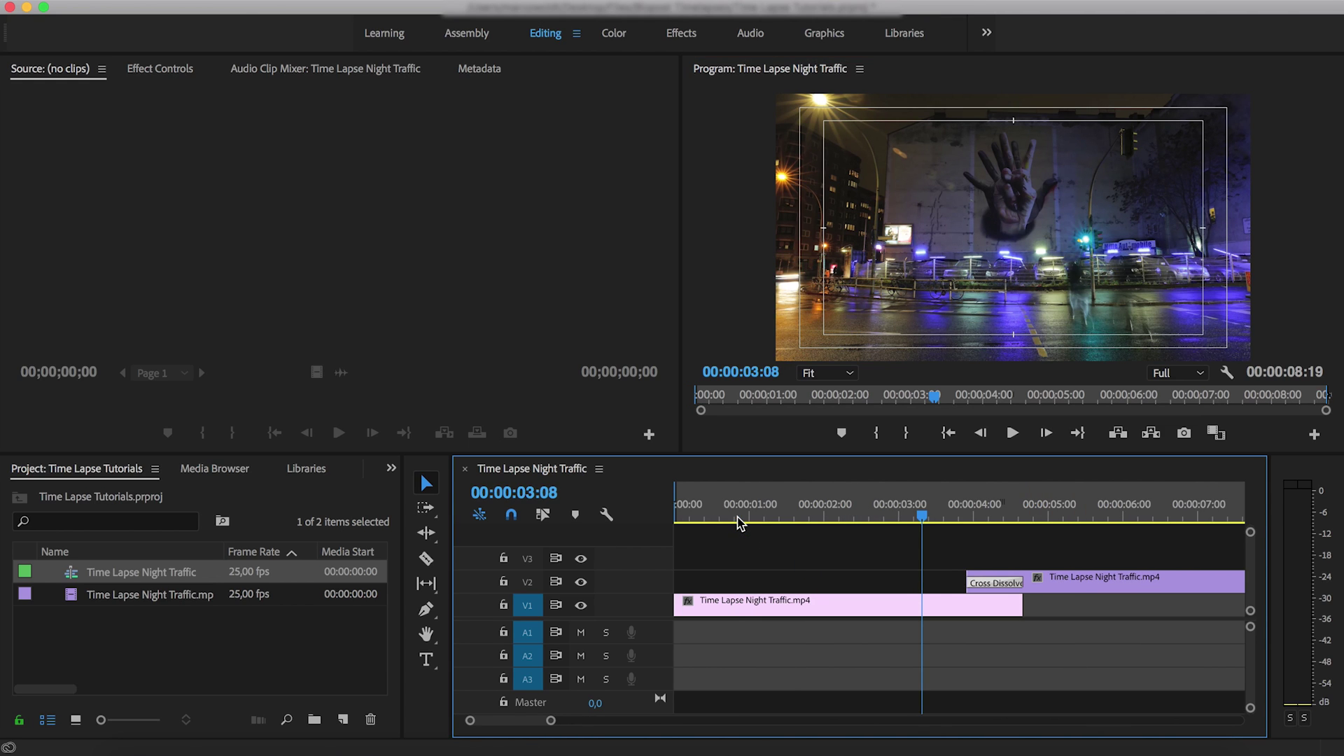
key(minus)
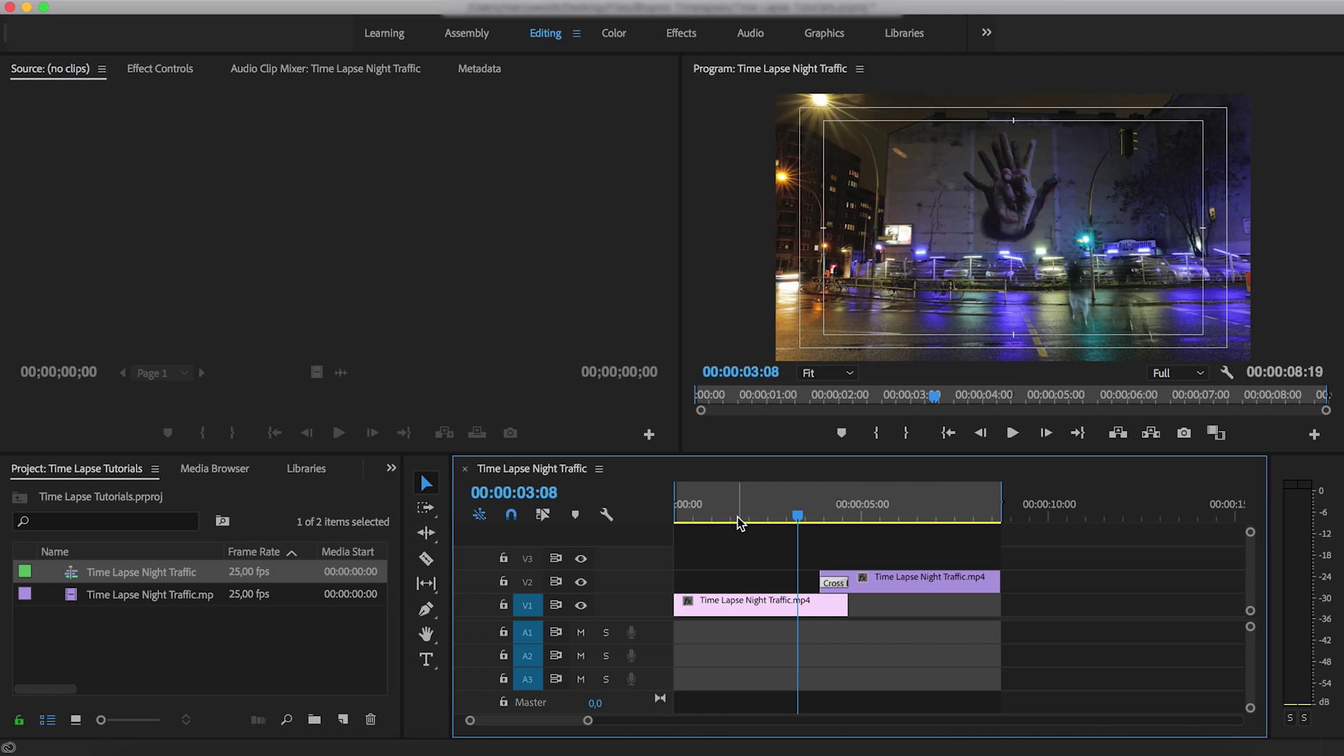
drag(694, 525, 673, 515)
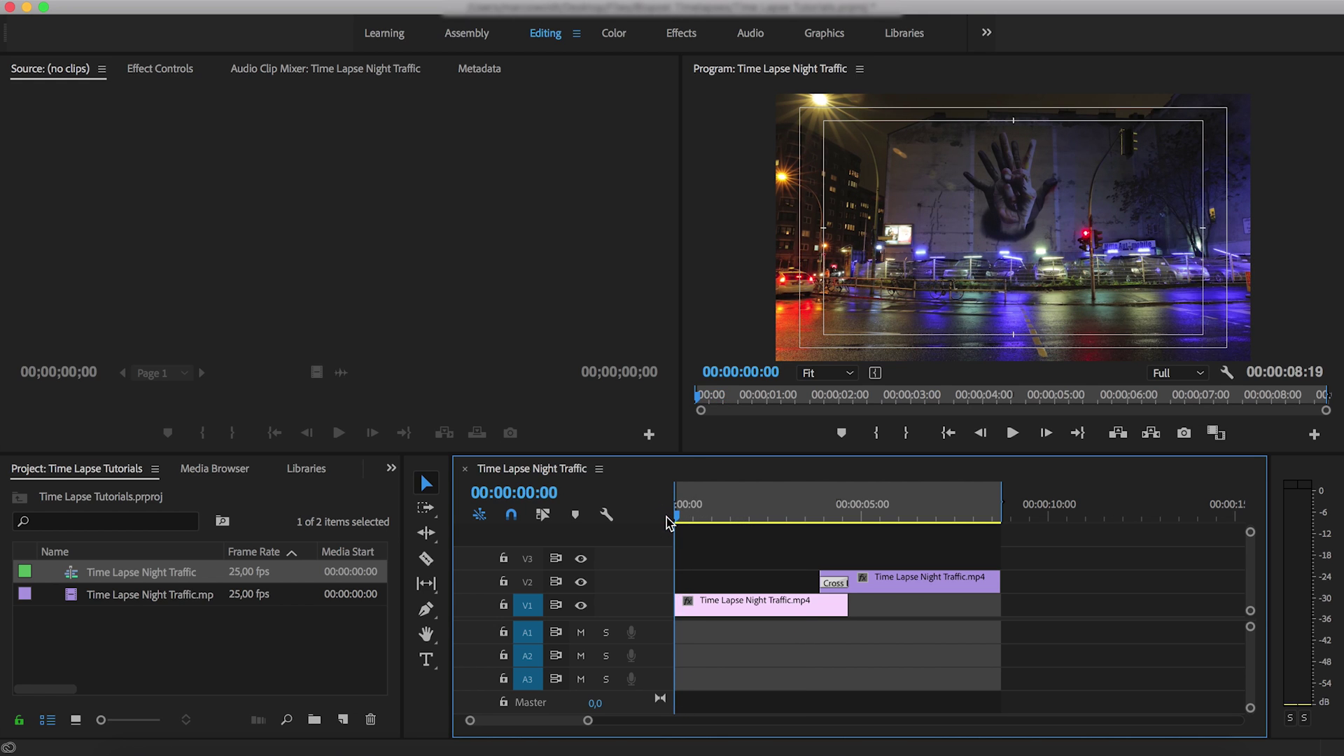
key(space)
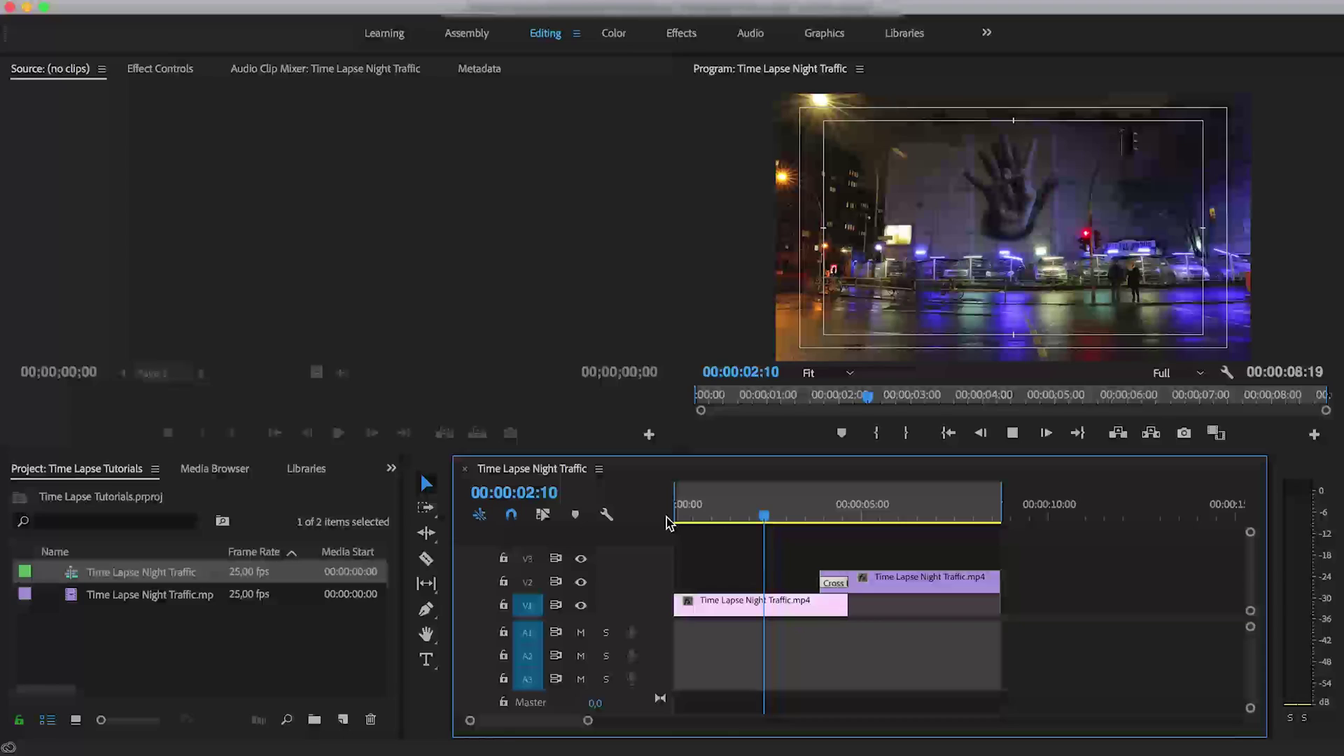
key(space)
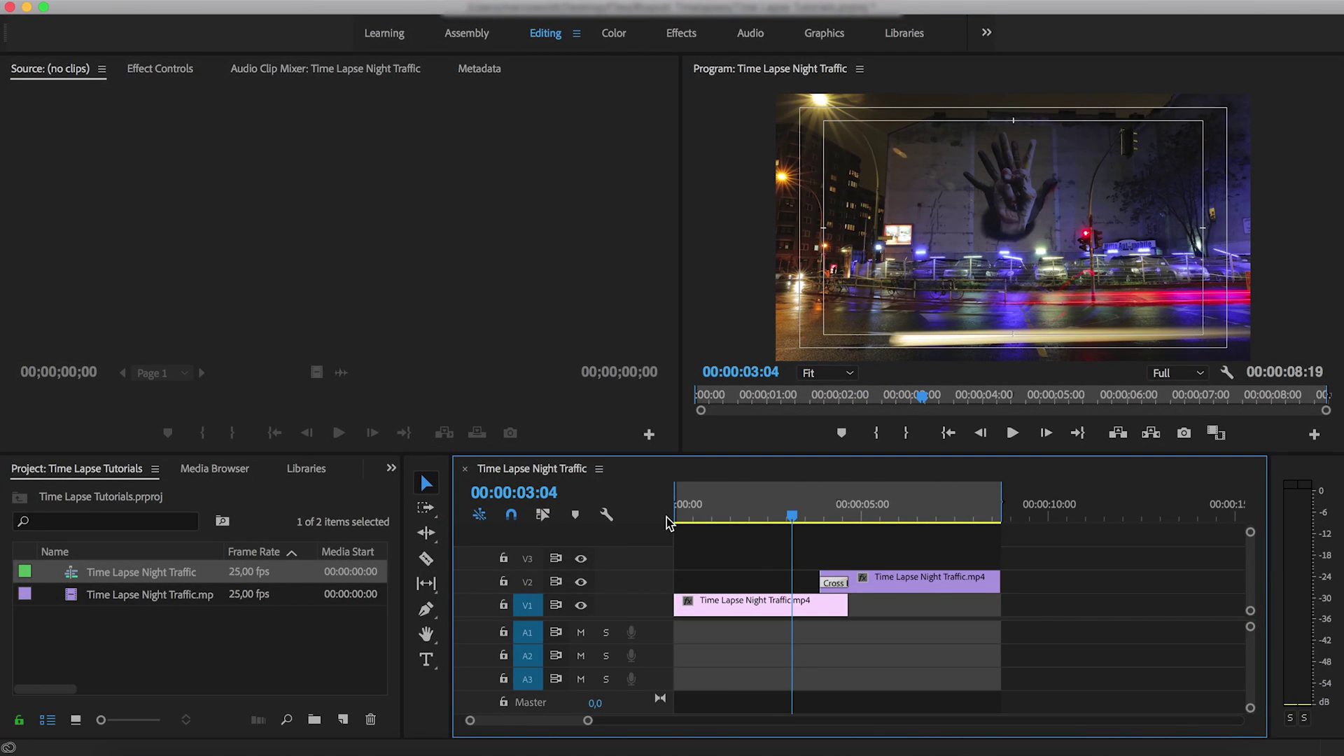